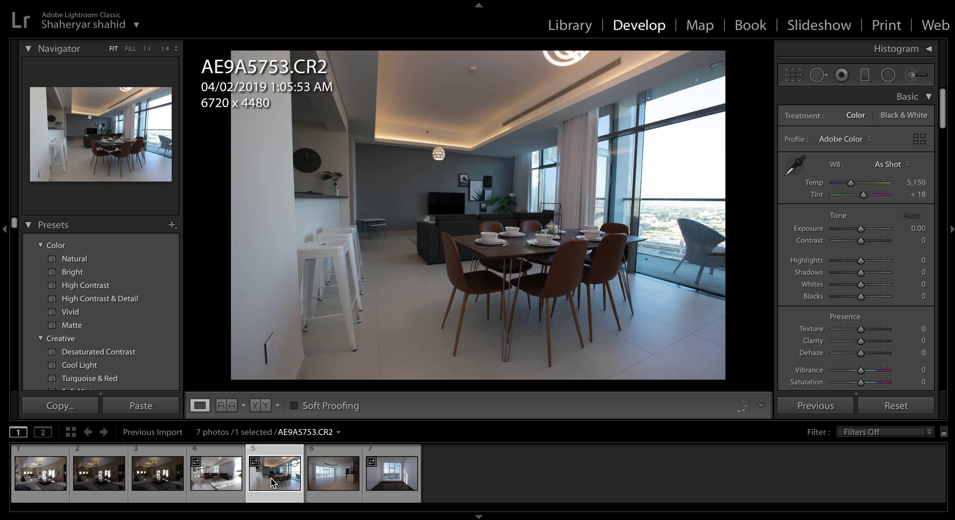
- Compare the interior photos AE9A5678, AE9A5753, _E9A7512 and _E9A7530 in the Develop view
click(219, 487)
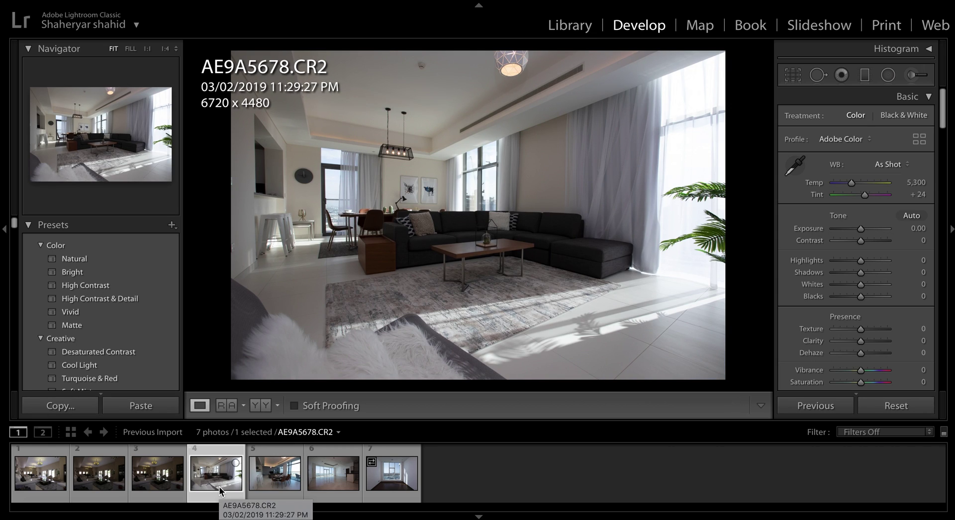
click(185, 484)
click(268, 475)
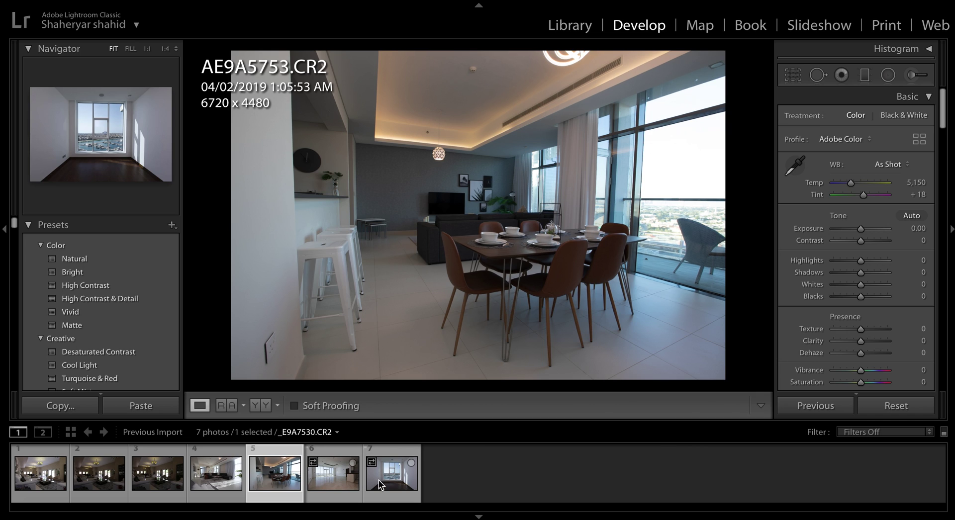
key(Left)
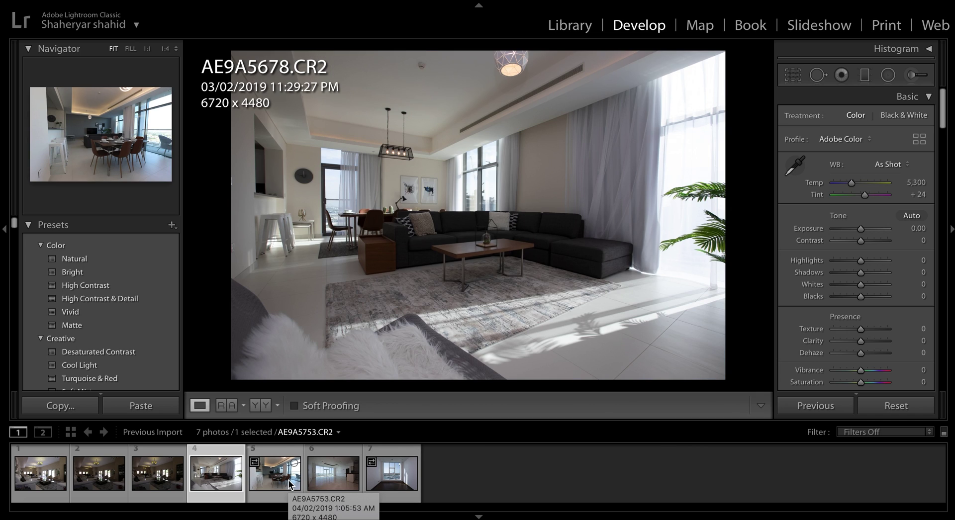
click(290, 483)
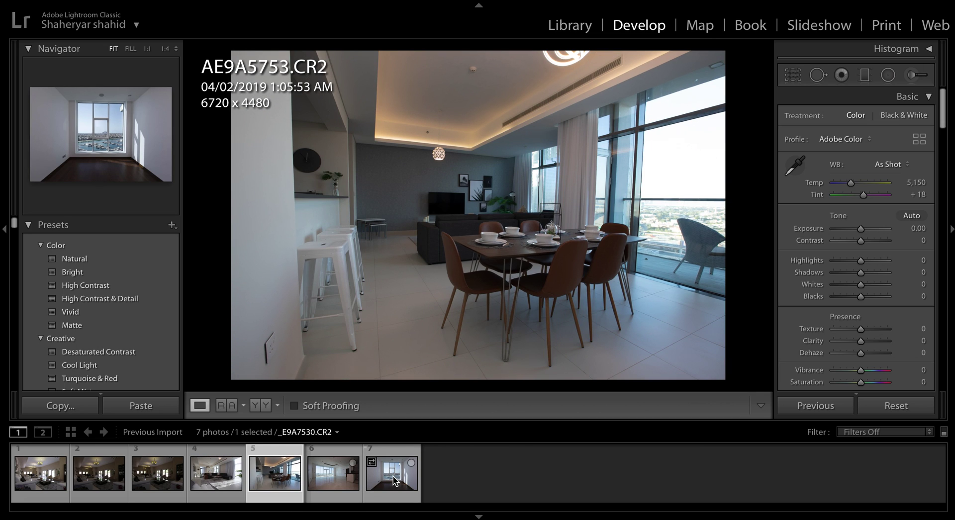
click(343, 480)
click(274, 478)
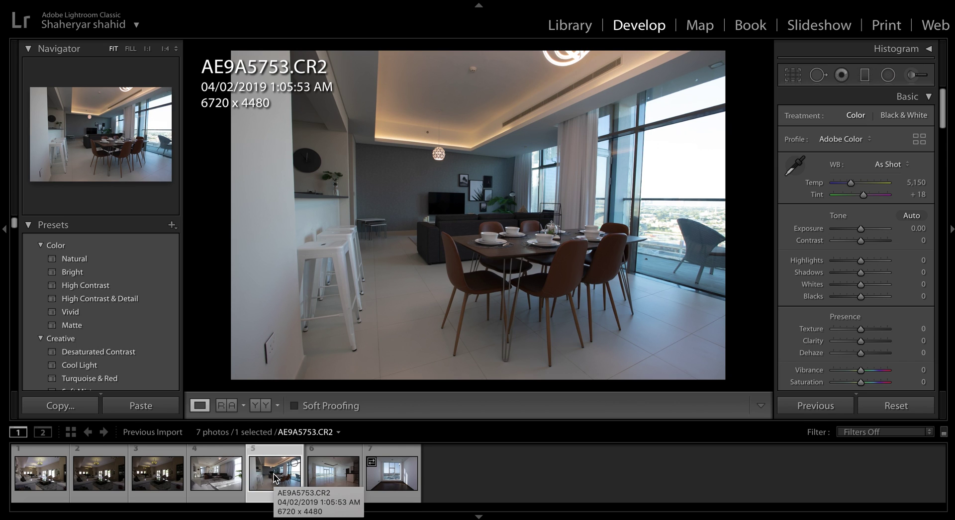
key(Left)
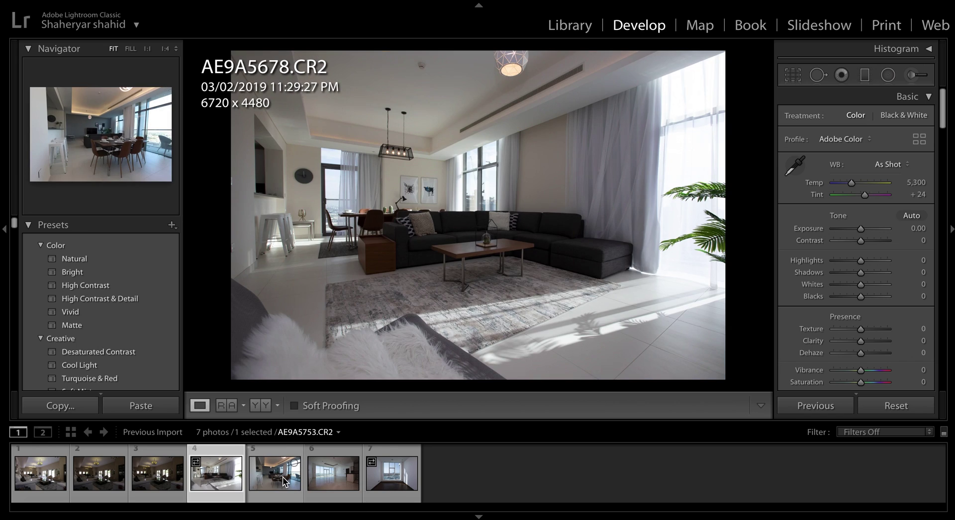
click(333, 479)
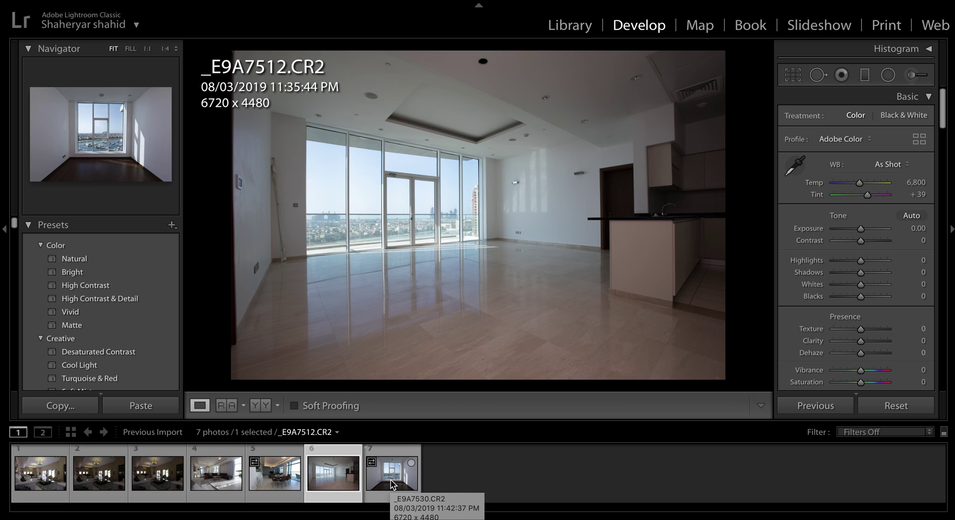
click(392, 479)
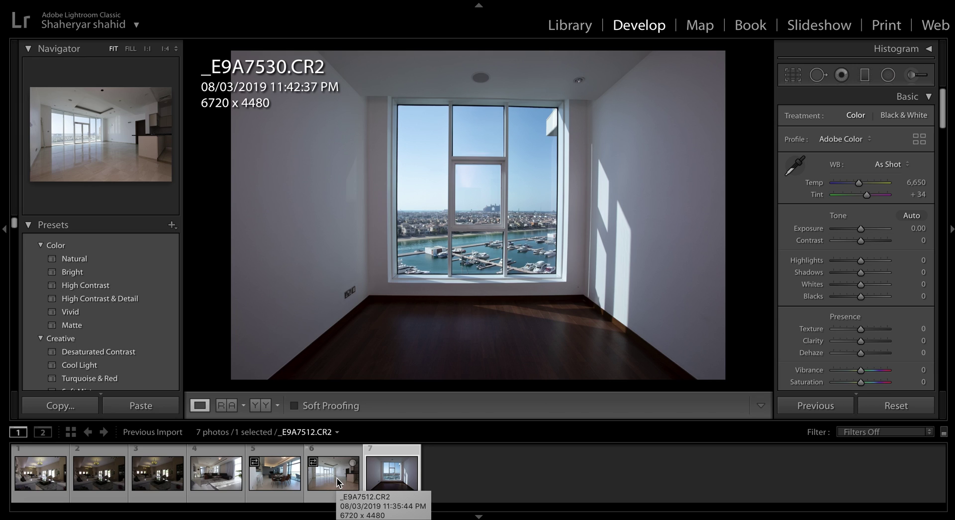
mouse_move(940, 100)
mouse_down()
mouse_move(942, 273)
mouse_move(940, 87)
mouse_up()
mouse_move(861, 195)
mouse_down()
mouse_move(882, 198)
mouse_move(867, 195)
mouse_up()
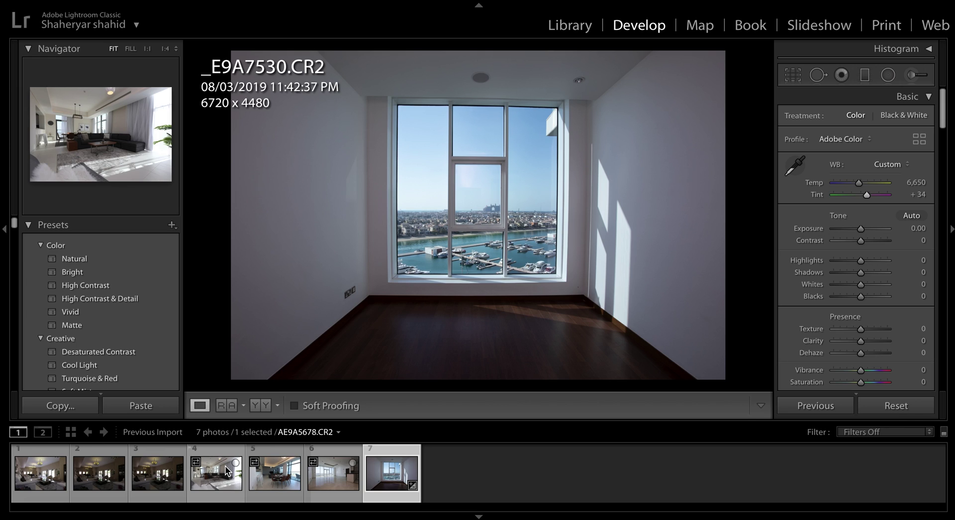
click(271, 476)
click(329, 483)
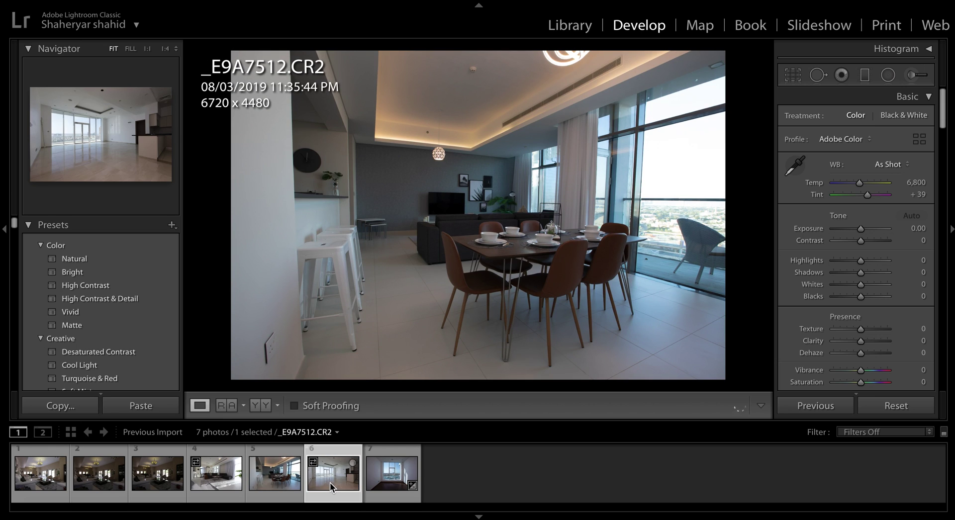
- Open AE9A5678.CR2 for editing and enable both chromatic aberration removal and lens profile corrections
click(223, 479)
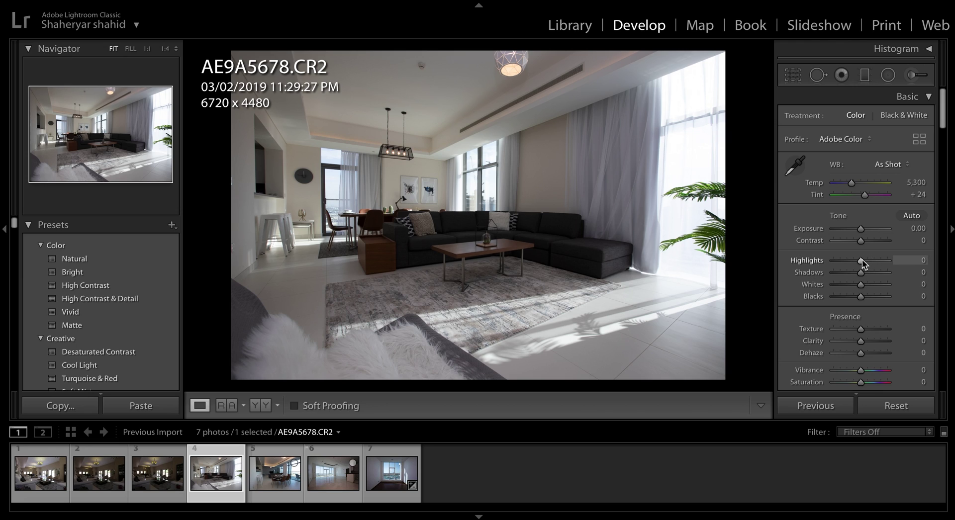
scroll(860, 260, down, 10)
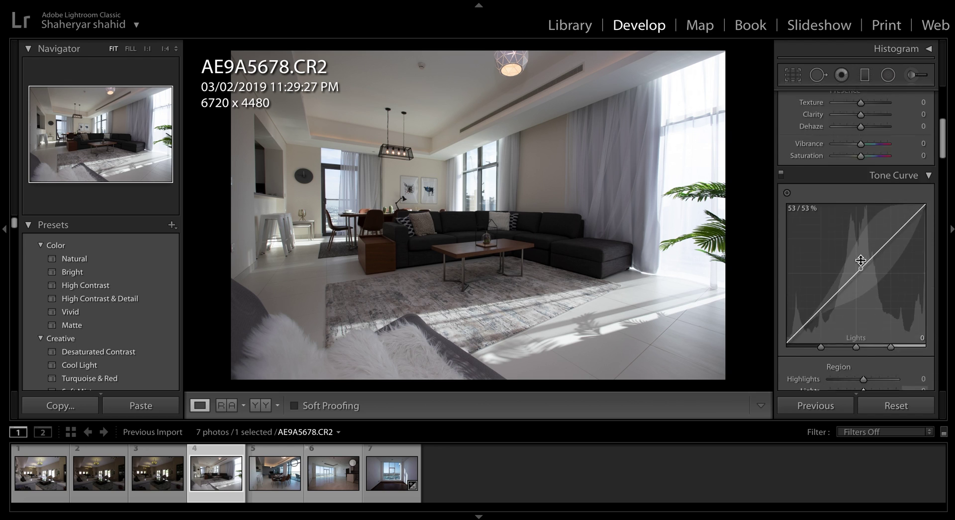
scroll(861, 261, down, 12)
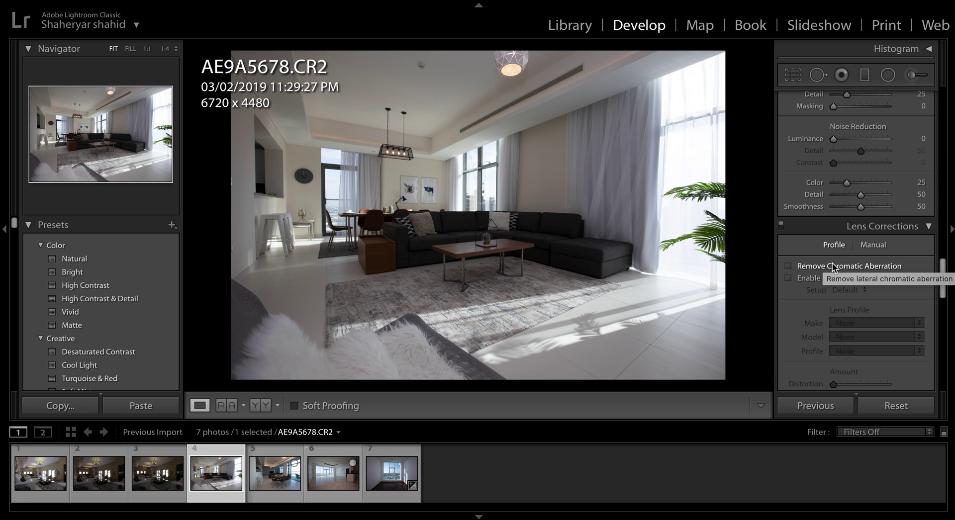
click(829, 267)
click(848, 280)
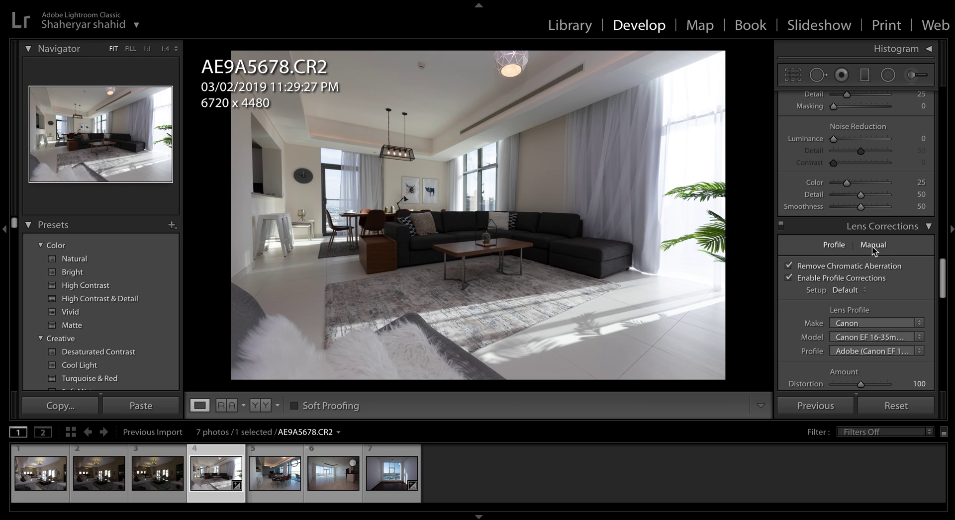
- Set the living room photo's Highlights to -100 and Shadows to +85
scroll(871, 247, up, 15)
scroll(872, 245, down, 1)
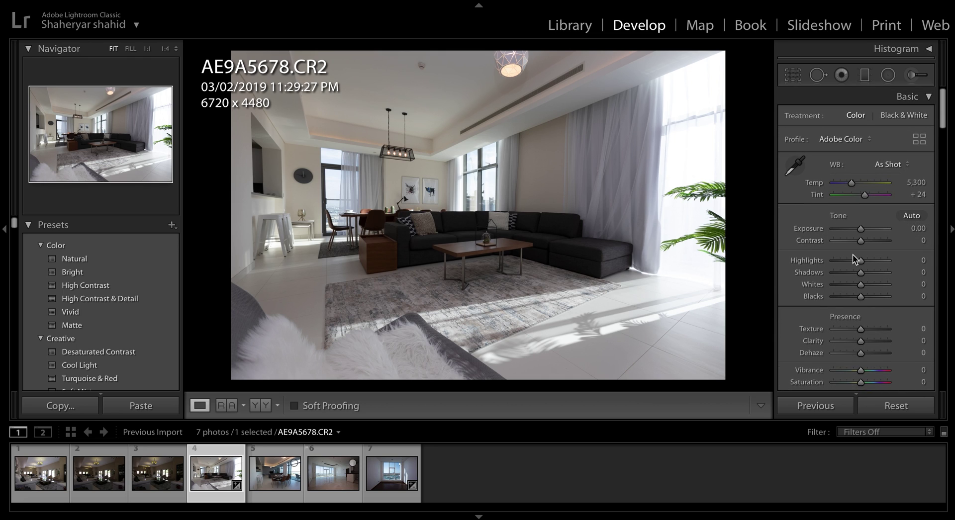
drag(858, 261, 880, 272)
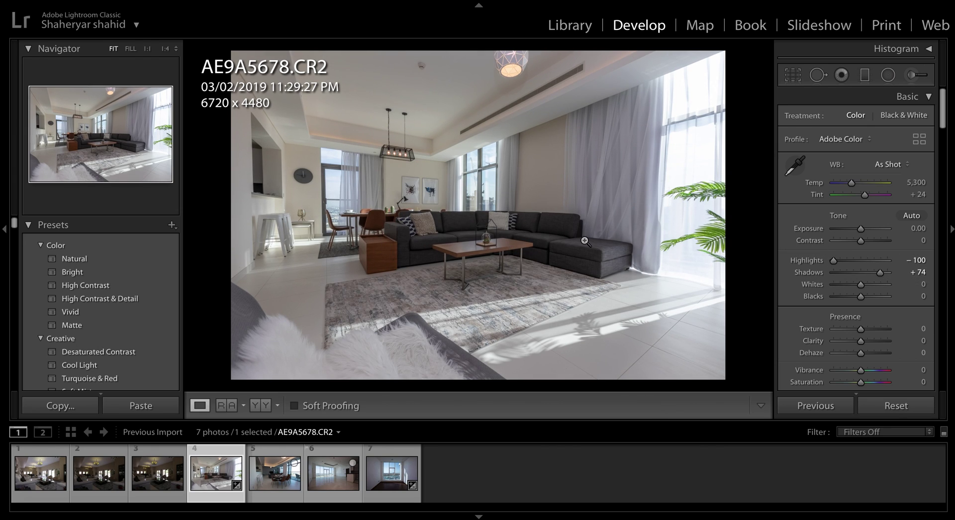
double_click(880, 271)
drag(864, 273, 884, 274)
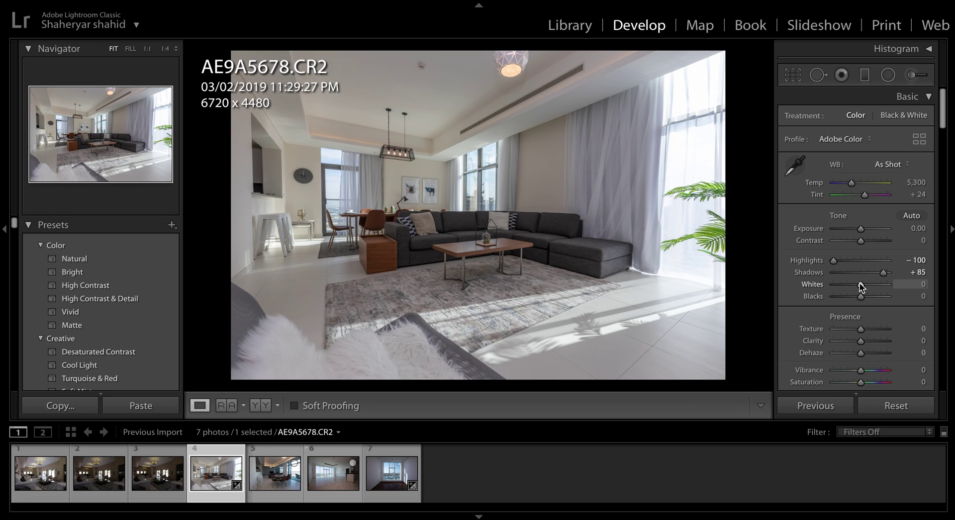
- Set the photo's Whites to +9 using the clipping preview
mouse_move(861, 285)
mouse_down()
mouse_move(872, 284)
mouse_move(863, 286)
mouse_up()
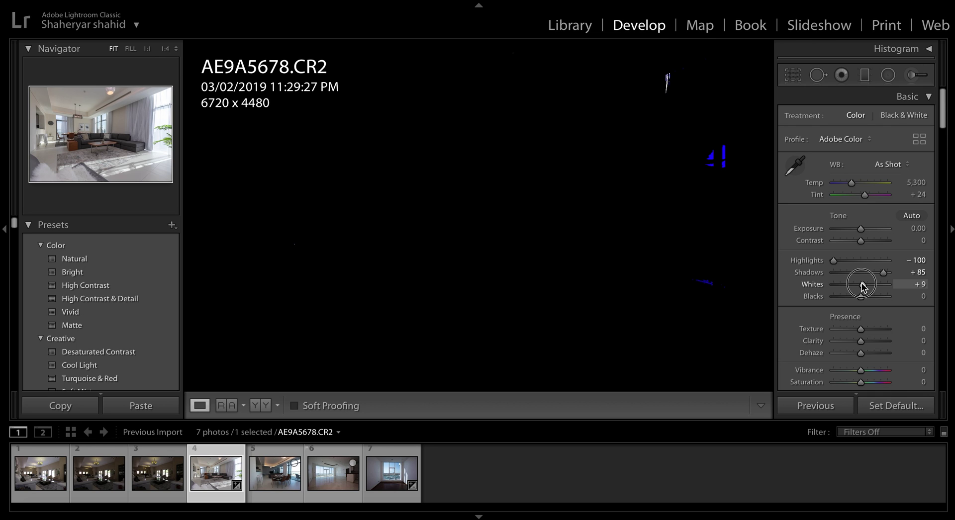
drag(861, 282, 862, 282)
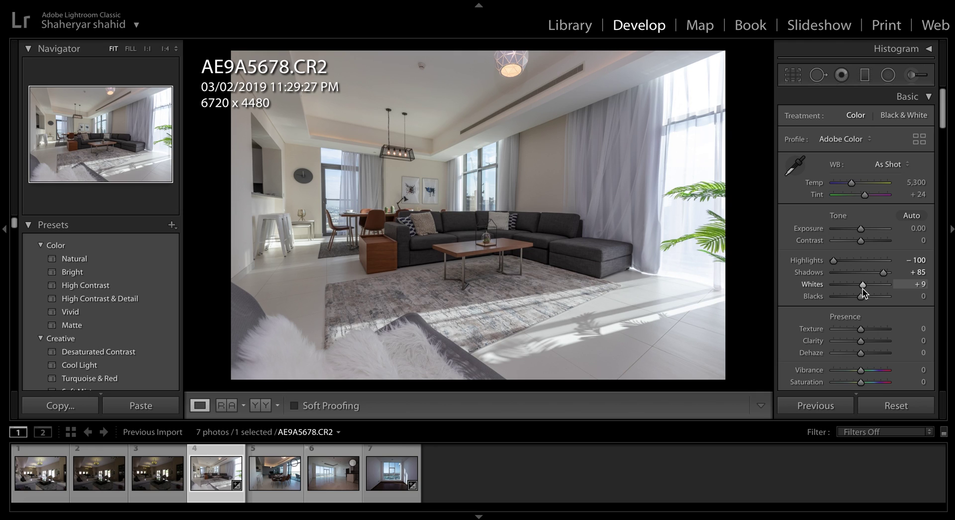
mouse_move(863, 288)
mouse_down()
mouse_move(852, 288)
mouse_move(863, 286)
mouse_up()
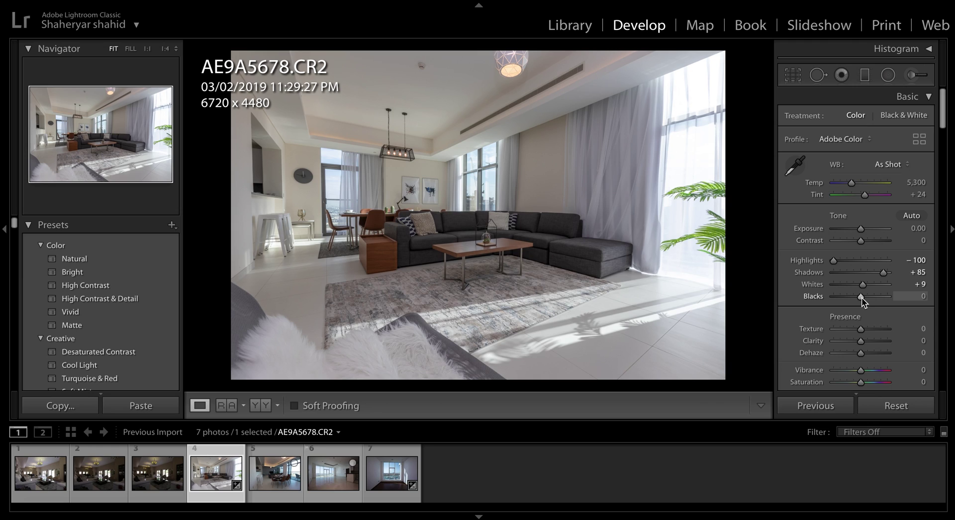
- Check the black clipping preview and set the photo's Blacks to +20
key(alt)
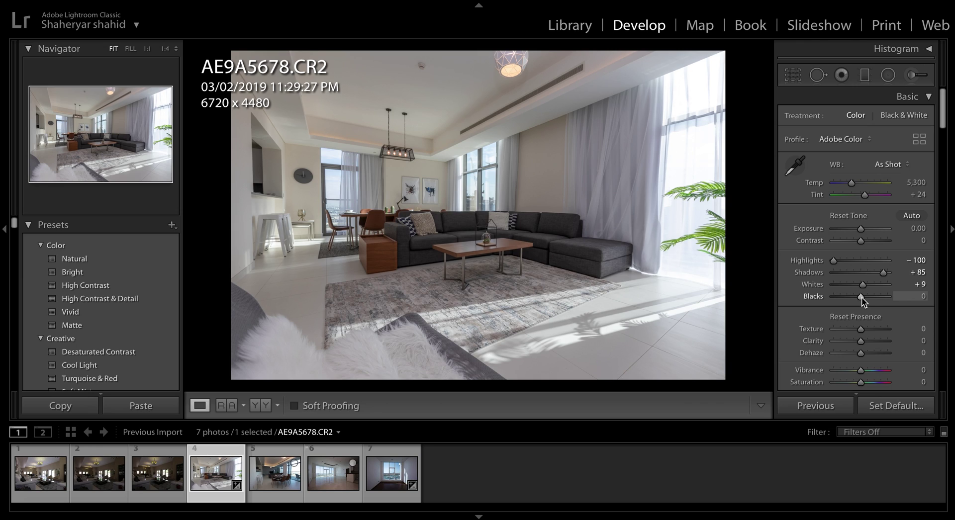
drag(862, 298, 861, 297)
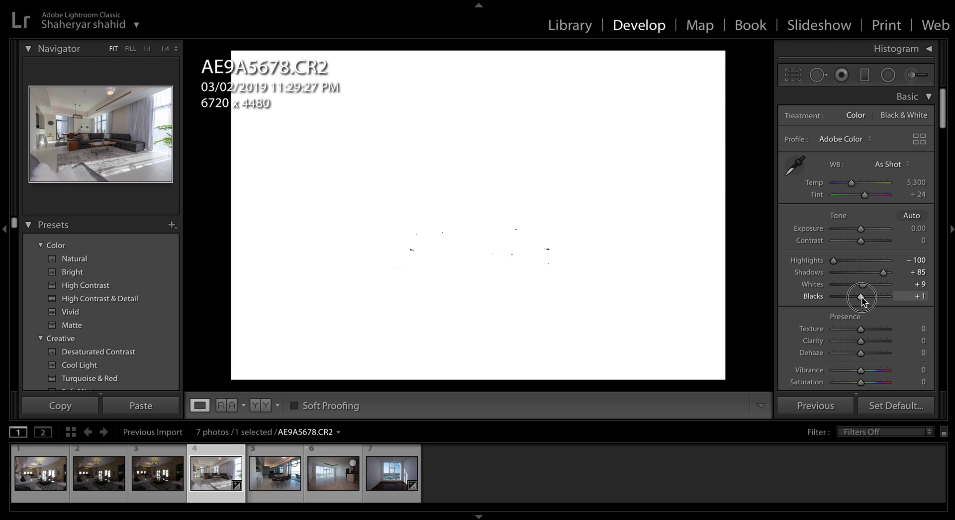
drag(862, 296, 861, 297)
mouse_move(863, 301)
mouse_down()
mouse_move(904, 303)
mouse_move(856, 302)
mouse_move(867, 303)
mouse_up()
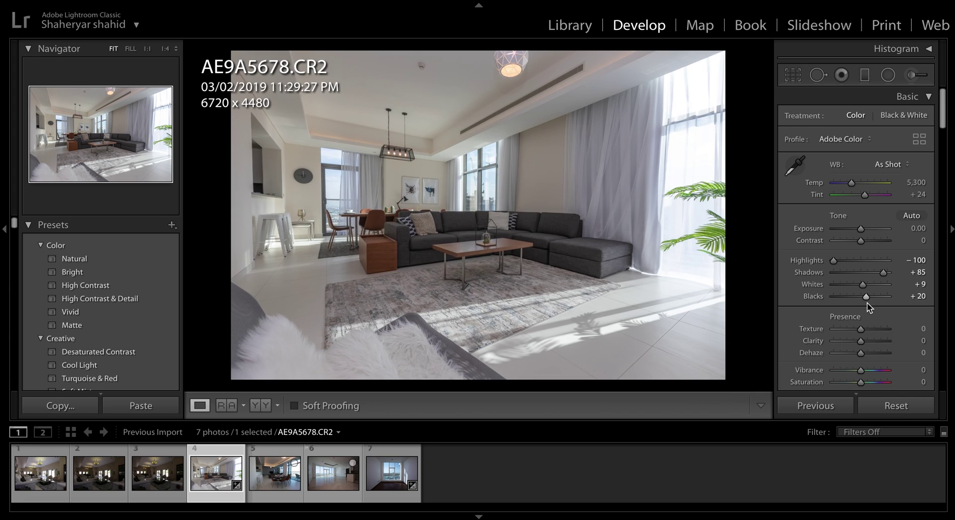
- Raise the photo's Clarity to +40
scroll(881, 315, down, 3)
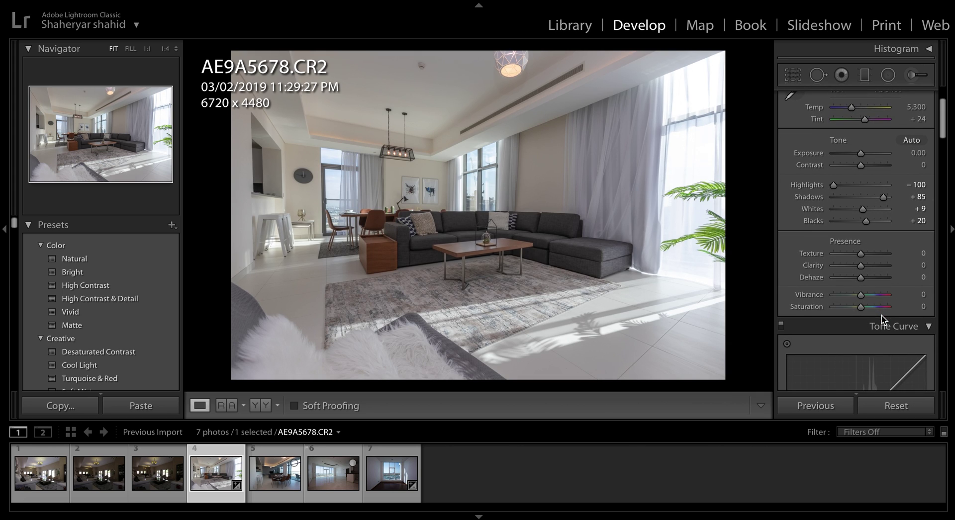
scroll(881, 315, down, 3)
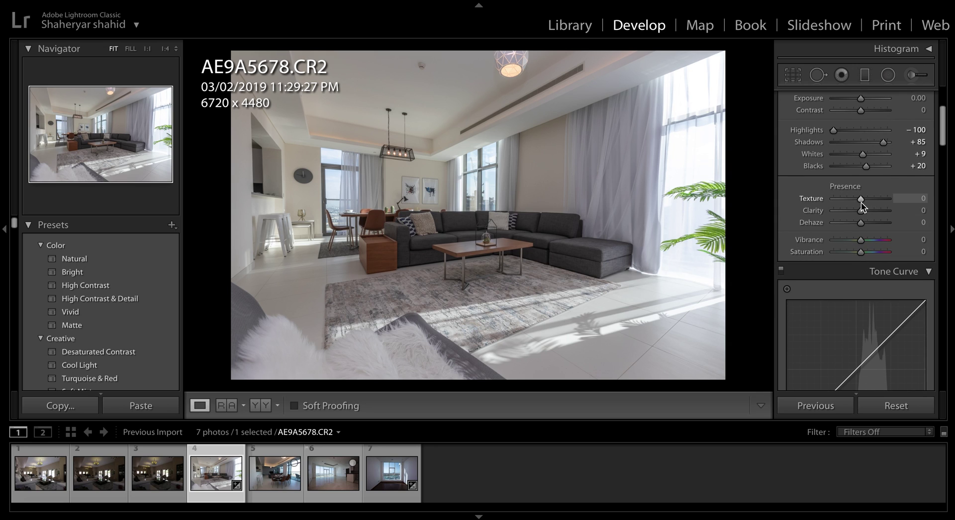
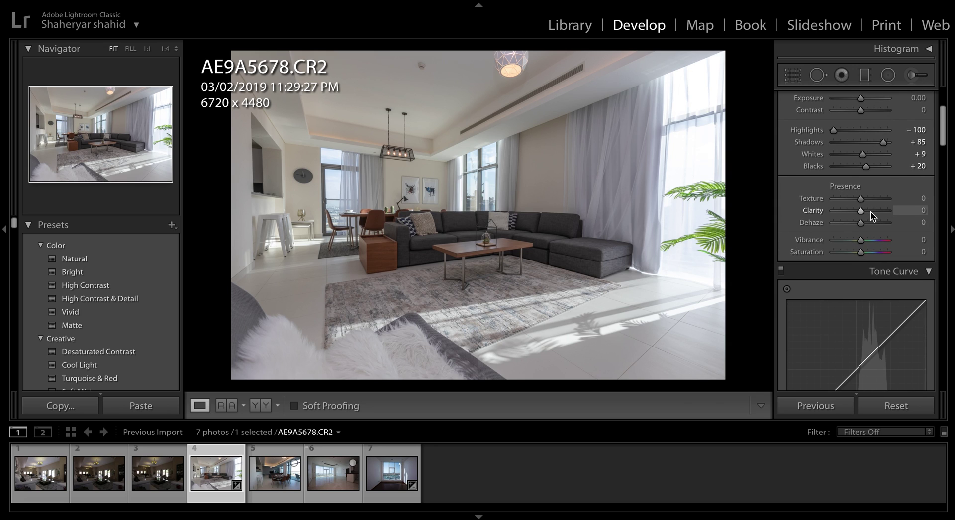
click(871, 211)
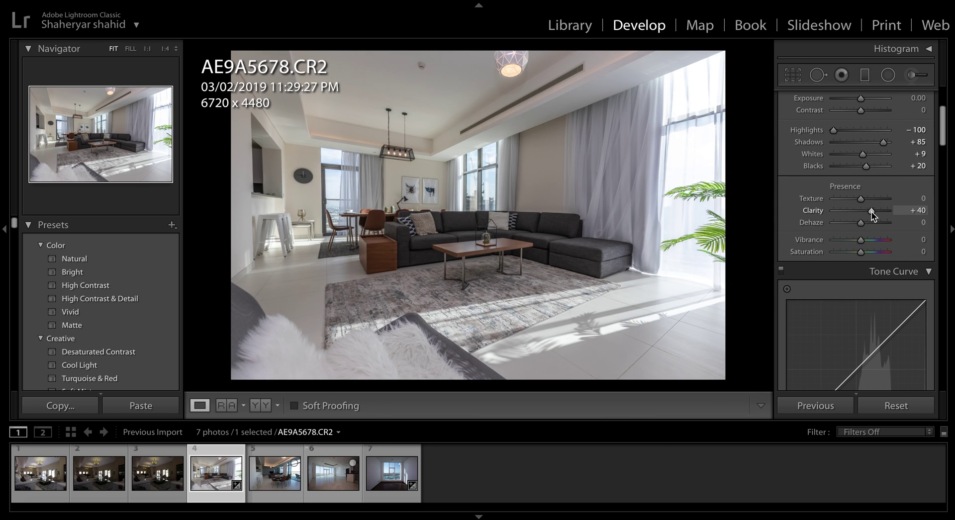
- Adjust the tone curve regions to Highlights -39, Darks +50 and Shadows +48
scroll(908, 311, down, 3)
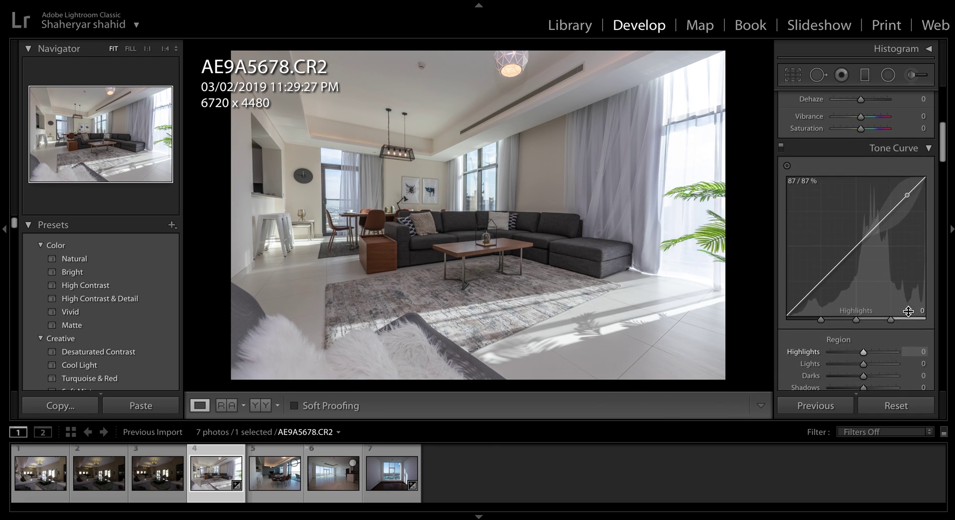
scroll(909, 311, down, 5)
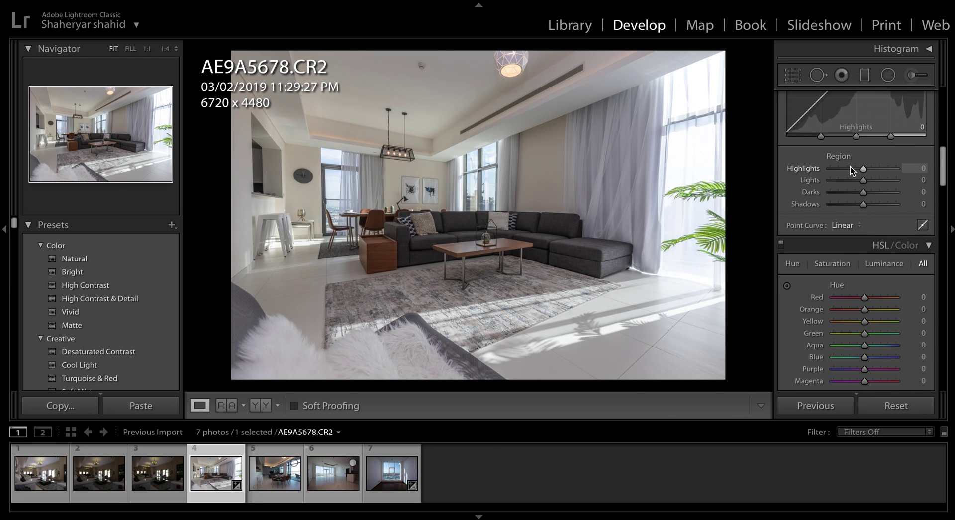
click(850, 168)
click(880, 192)
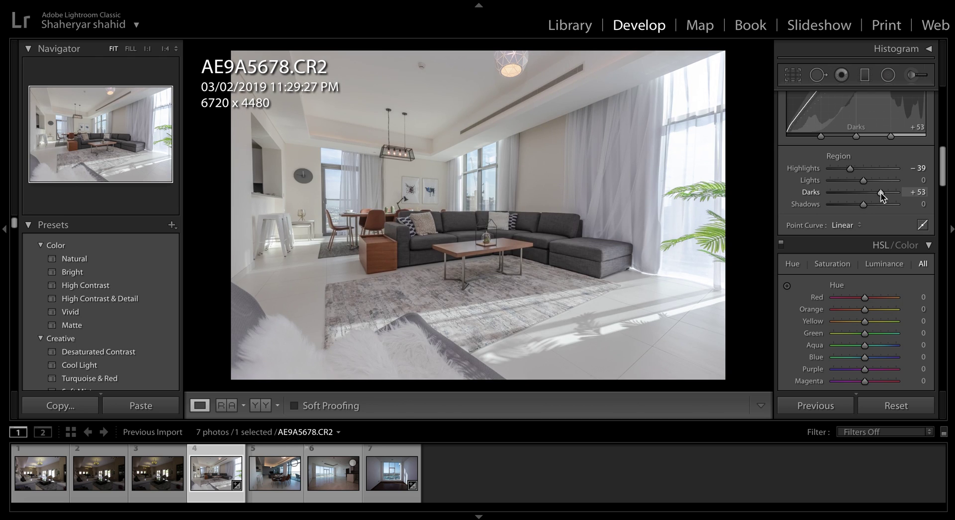
drag(880, 192, 879, 175)
scroll(880, 192, down, 1)
click(865, 175)
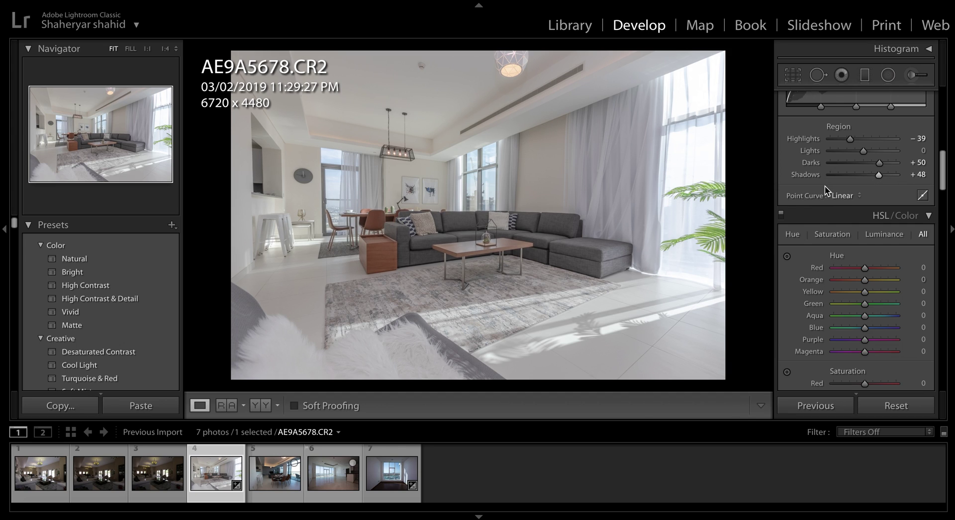
scroll(828, 199, down, 1)
scroll(848, 239, down, 6)
scroll(849, 239, down, 6)
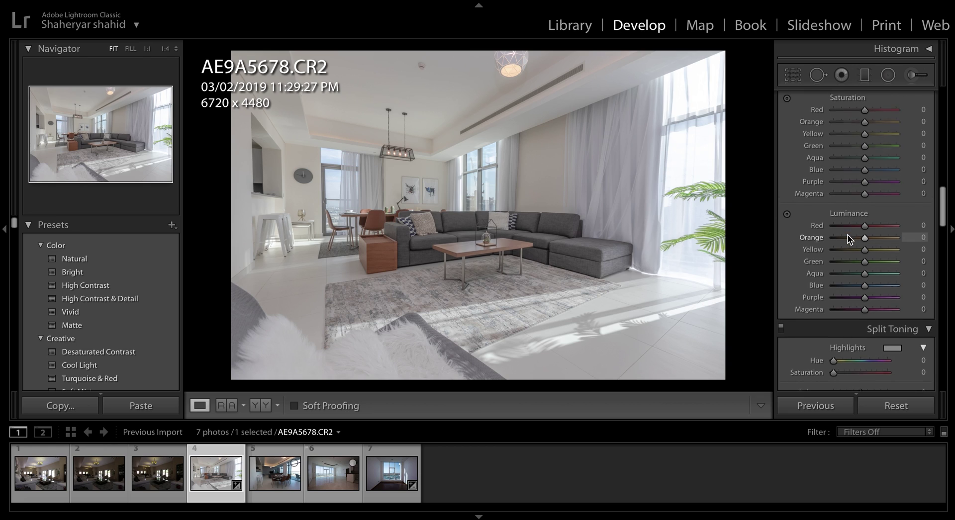
scroll(849, 239, up, 1)
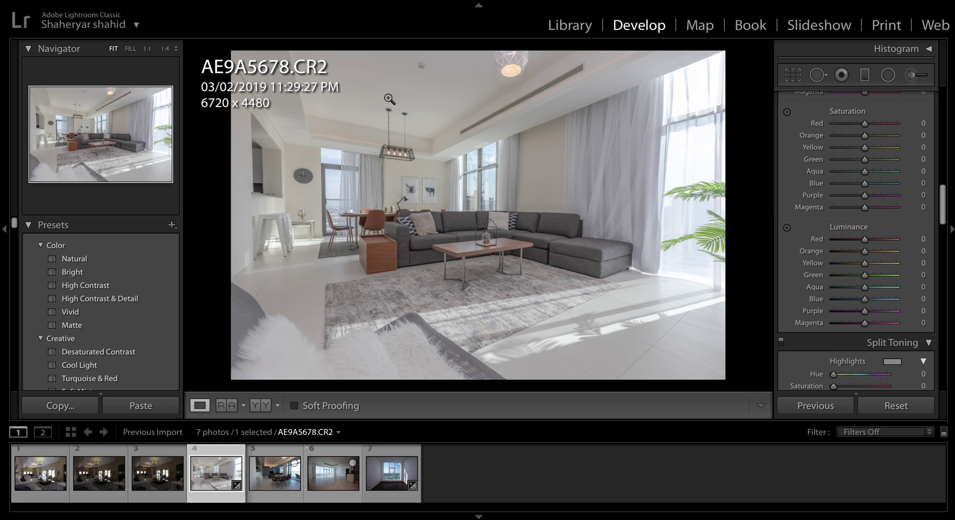
- Set the photo's white balance by sampling the white ceiling with the White Balance Selector
scroll(858, 215, up, 10)
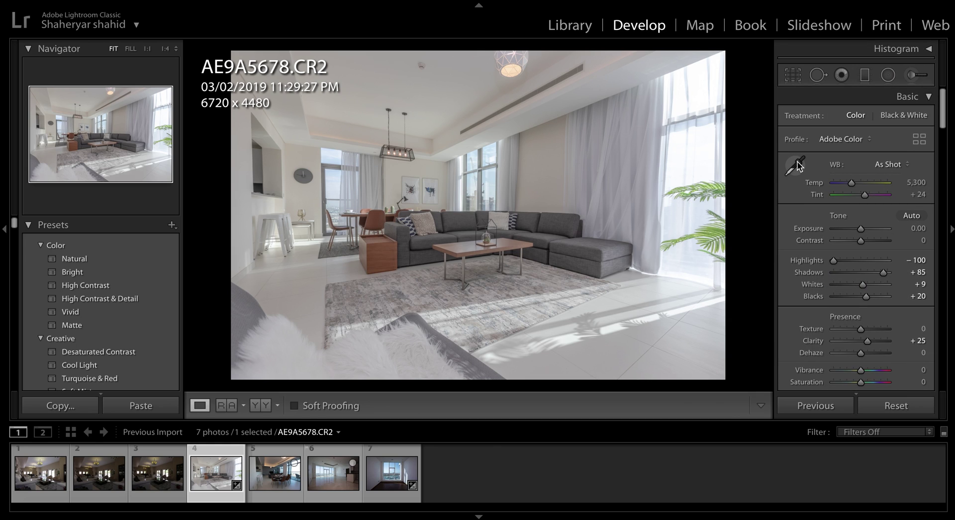
click(797, 166)
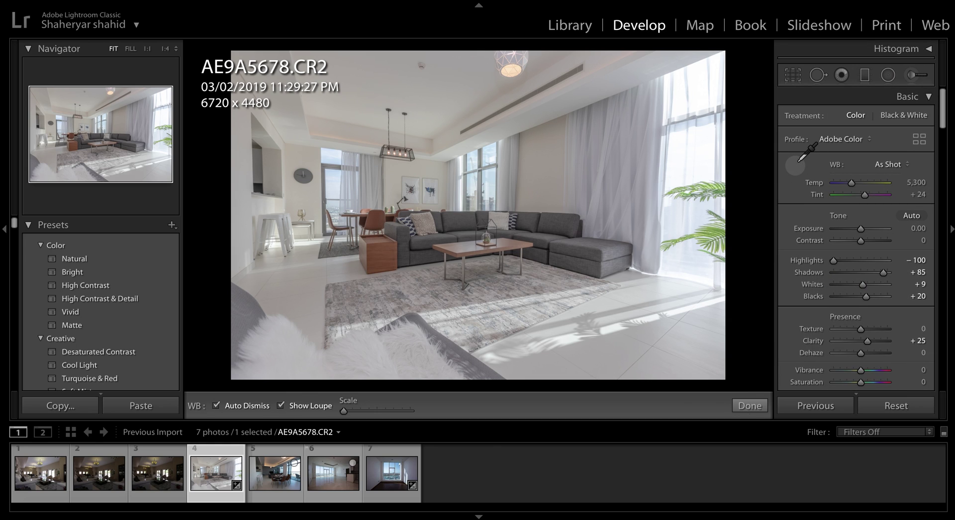
click(379, 85)
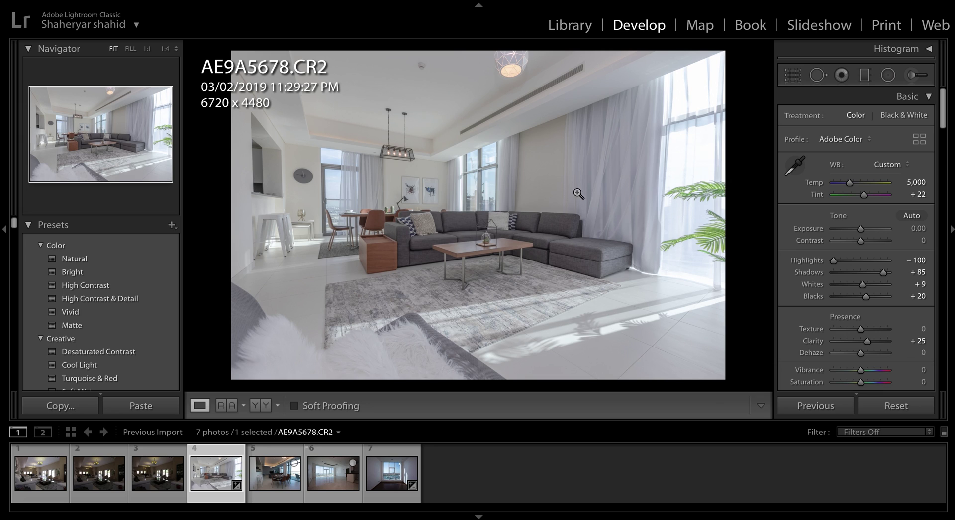
scroll(856, 276, down, 5)
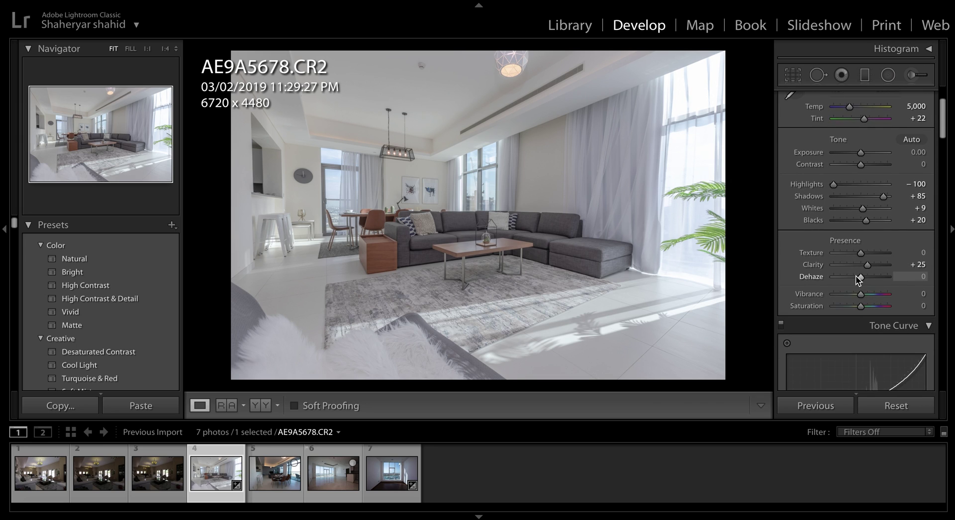
scroll(855, 275, down, 1)
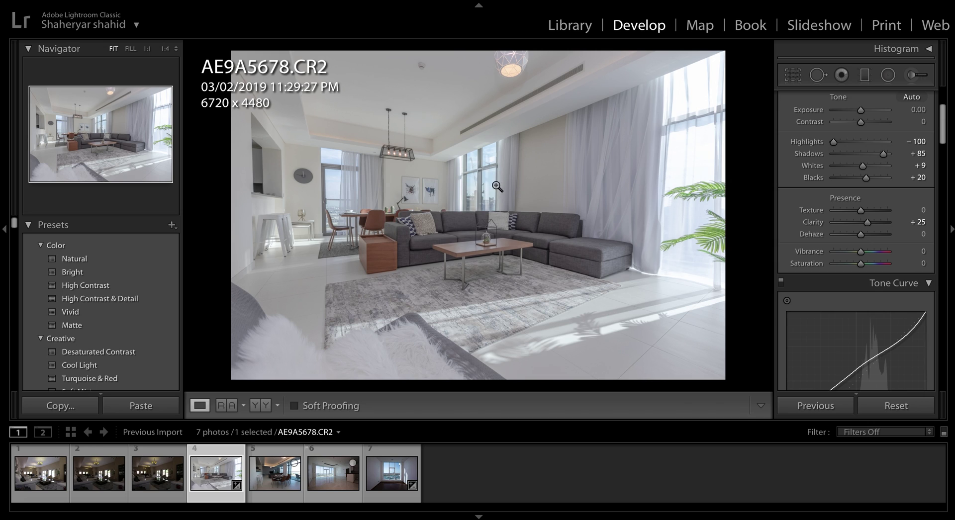
click(412, 234)
drag(379, 230, 566, 271)
click(566, 271)
- In the HSL adjustments, set the Blue saturation to +78 and the Blue luminance to -61
scroll(886, 198, down, 15)
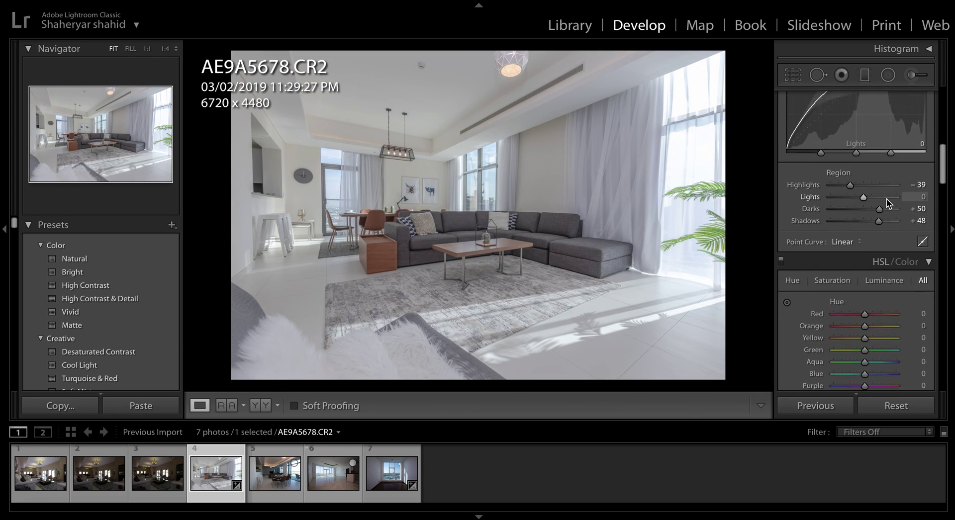
scroll(886, 199, up, 5)
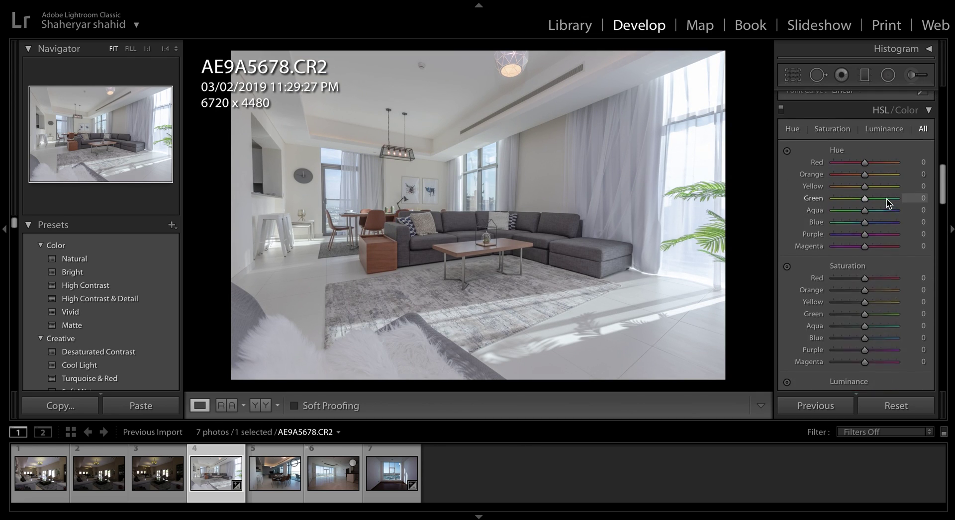
scroll(886, 199, down, 3)
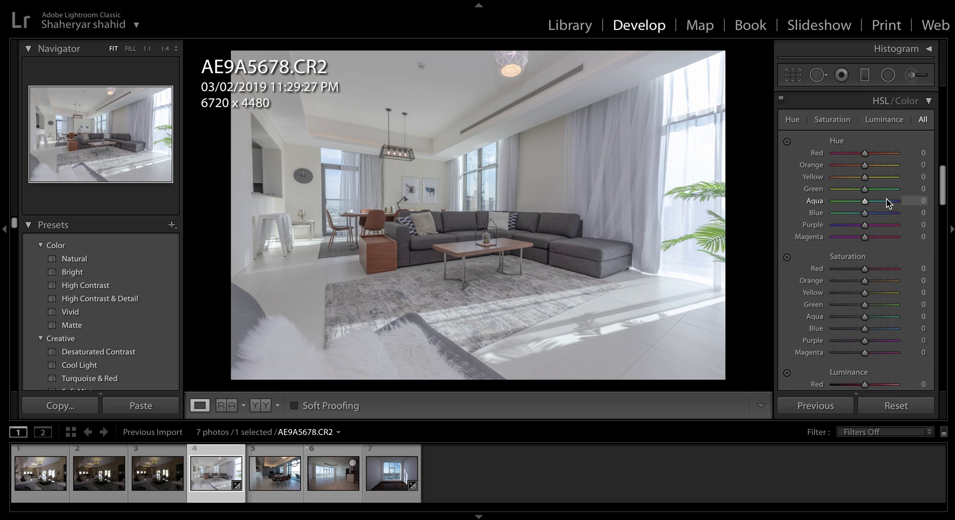
scroll(886, 198, down, 12)
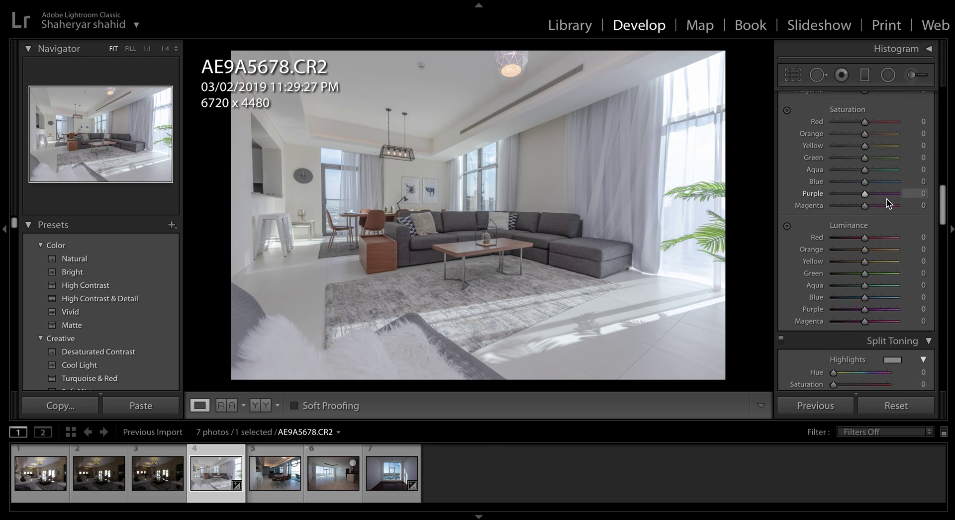
scroll(886, 198, up, 5)
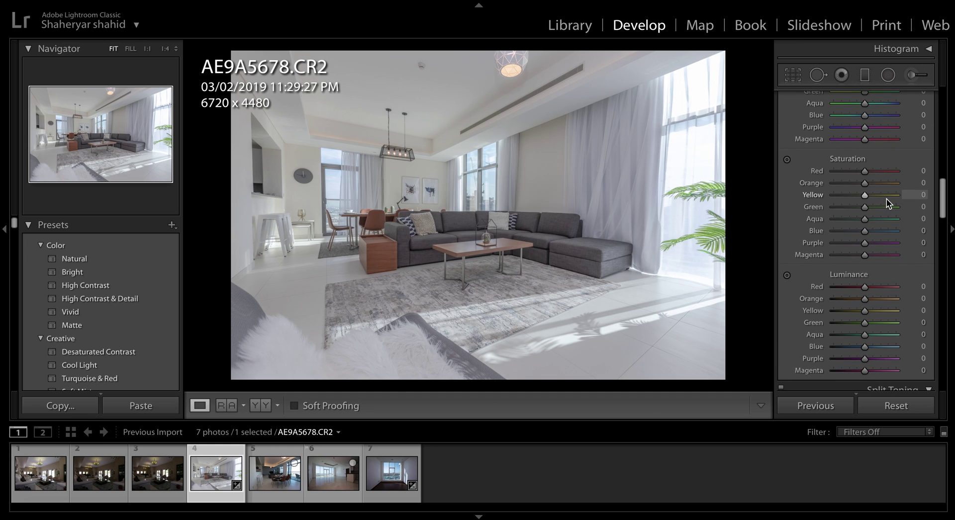
click(865, 233)
mouse_move(870, 231)
mouse_down()
mouse_move(897, 231)
mouse_move(889, 230)
mouse_up()
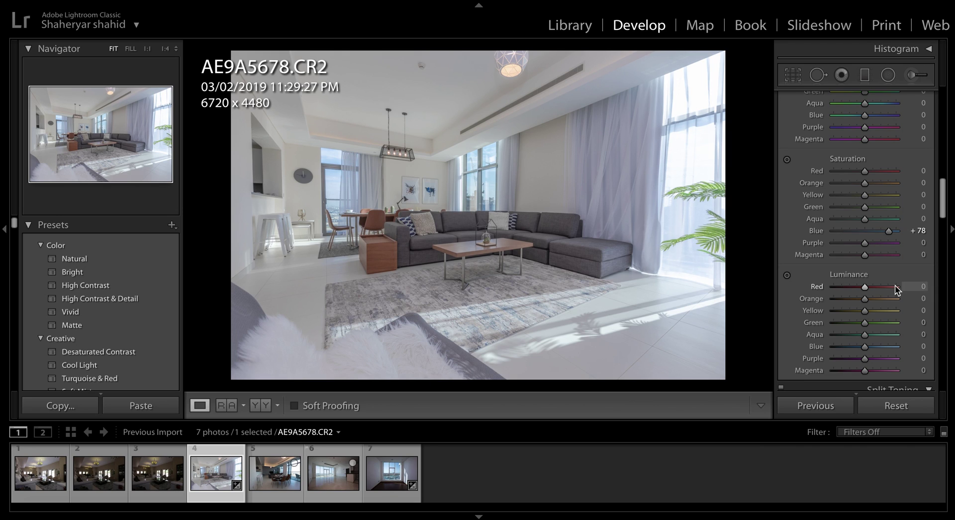
scroll(894, 288, down, 5)
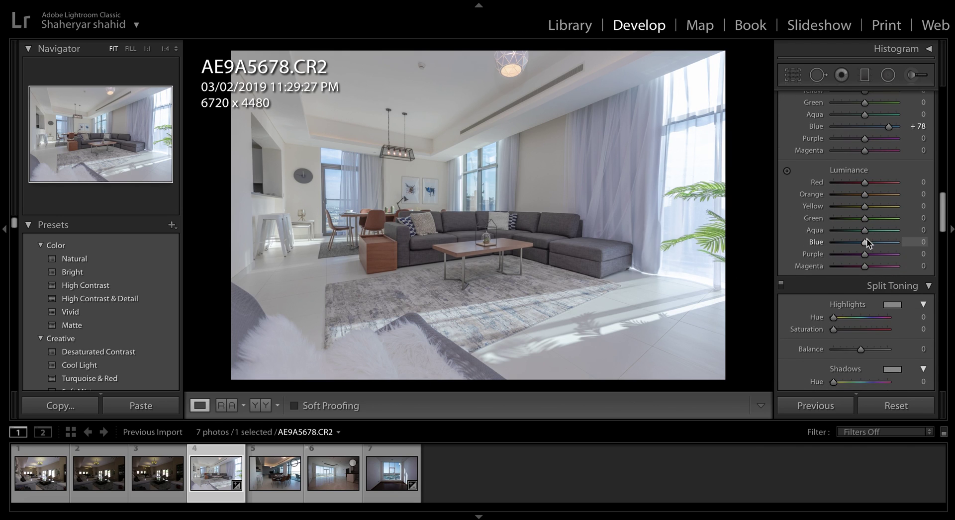
drag(864, 241, 846, 243)
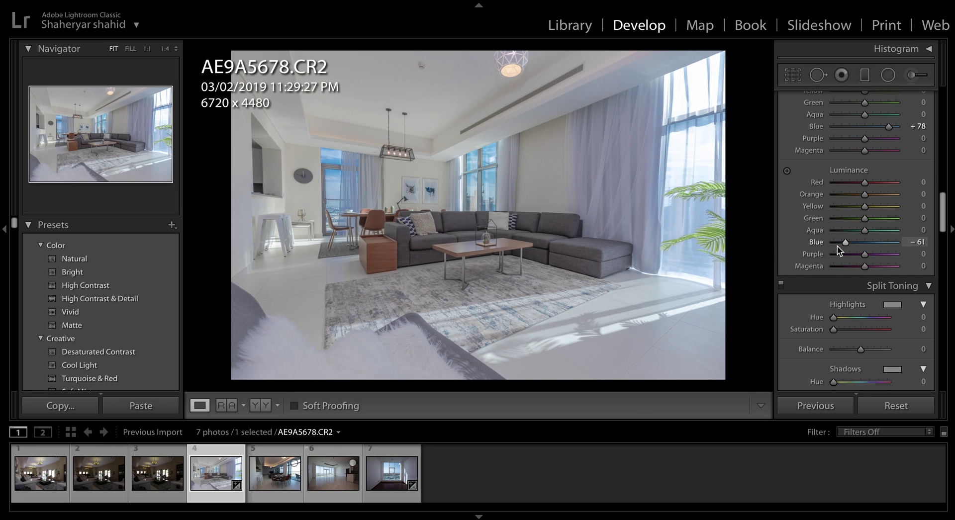
- Add a graduated filter running down from the ceiling and set its Exposure to 1.05
scroll(884, 114, up, 10)
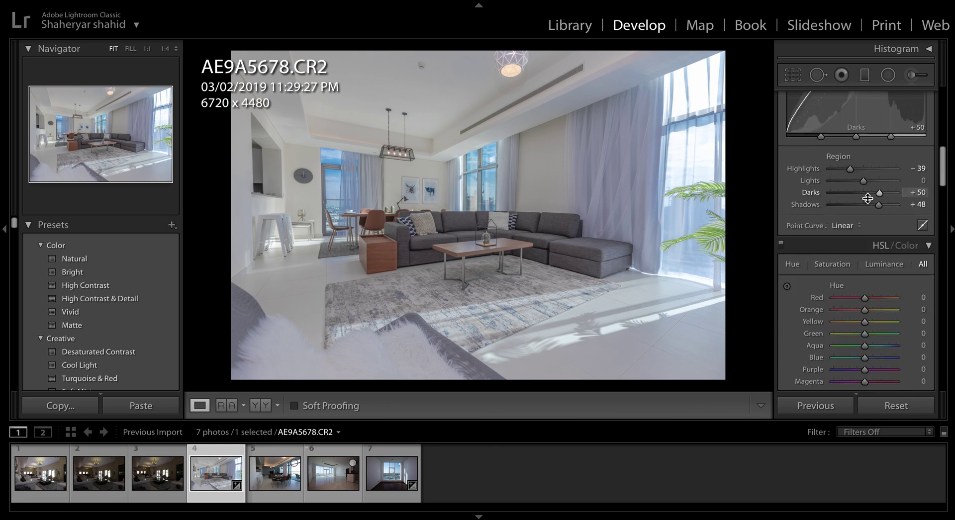
click(864, 76)
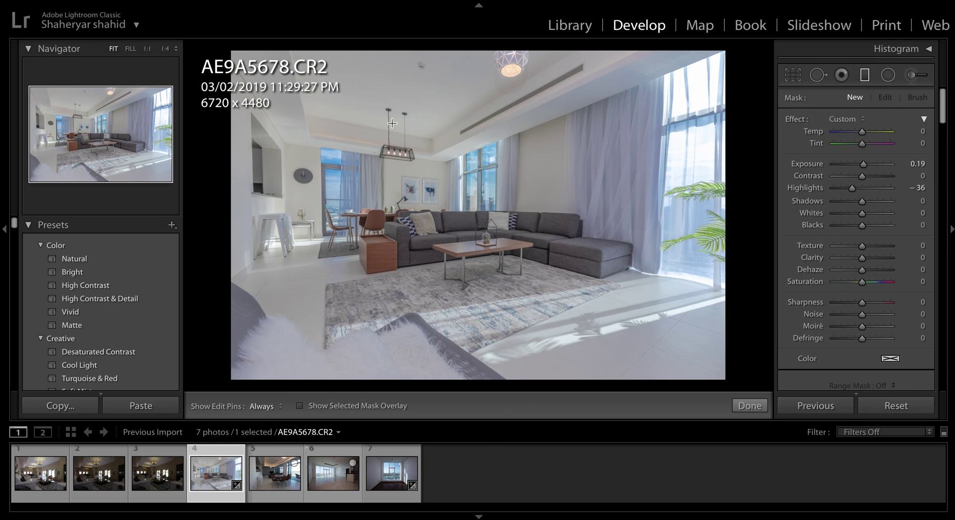
click(864, 75)
click(865, 76)
drag(454, 46, 462, 202)
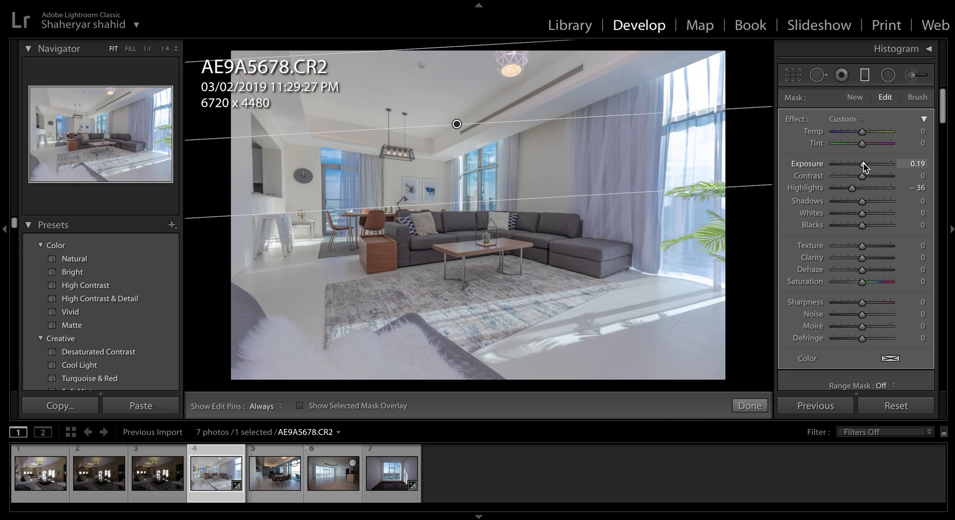
drag(861, 164, 870, 164)
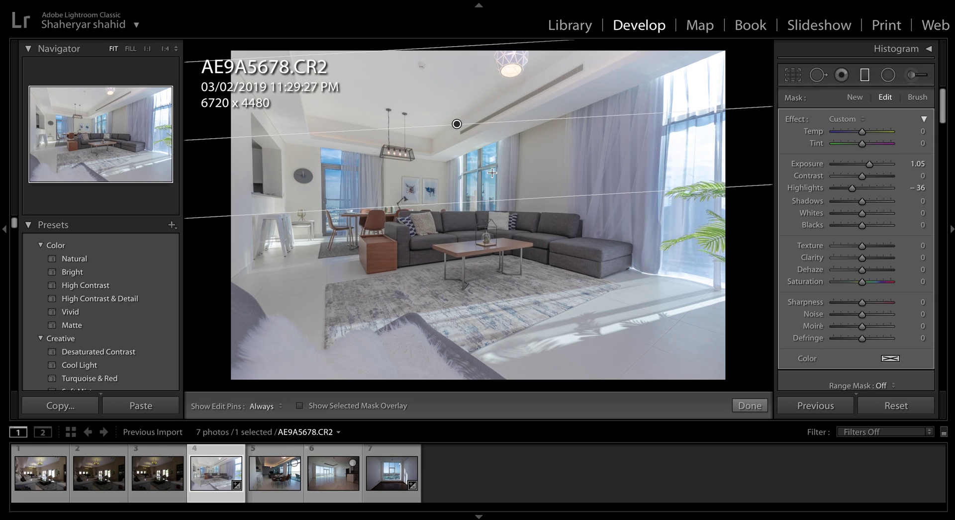
click(749, 406)
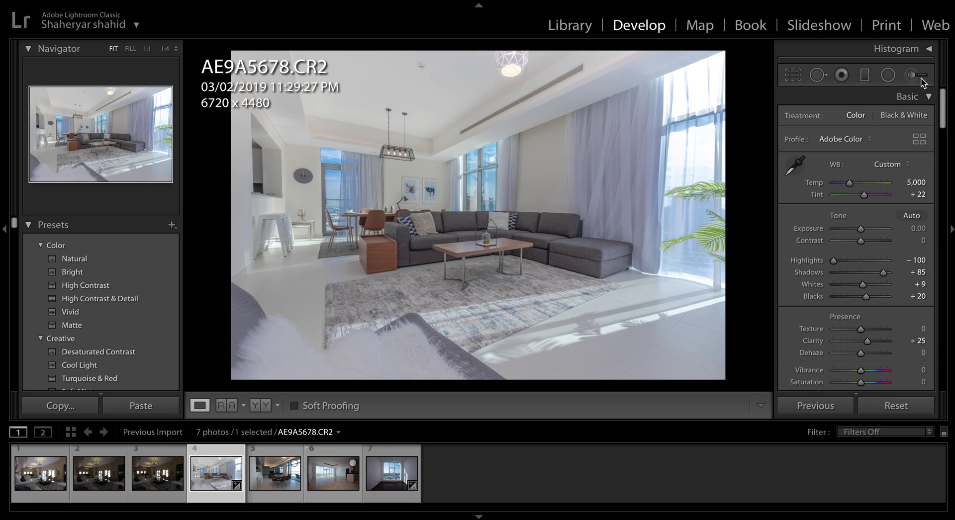
- Draw a tall radial filter over the wall and curtains between the two windows beside the sofa
click(887, 74)
drag(572, 182, 663, 321)
drag(483, 183, 509, 182)
drag(572, 187, 572, 184)
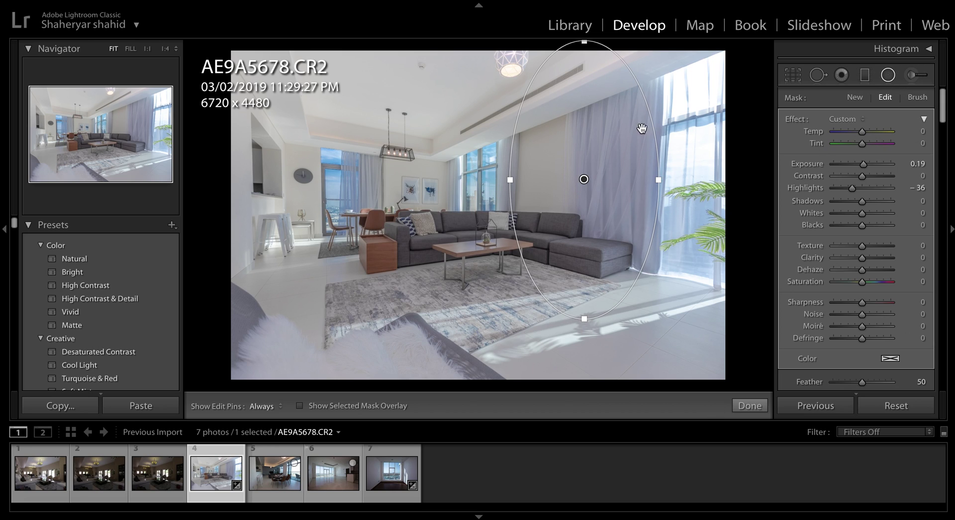
- Reset the wall radial filter's Highlights to 0, set its Exposure to 1.35 and widen its ellipse
double_click(851, 187)
drag(863, 169, 871, 169)
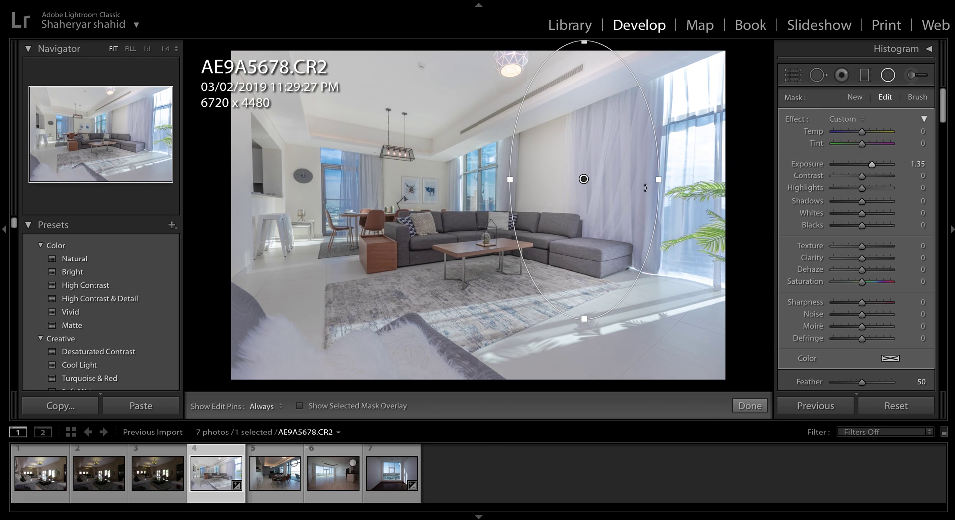
click(509, 183)
drag(509, 183, 486, 183)
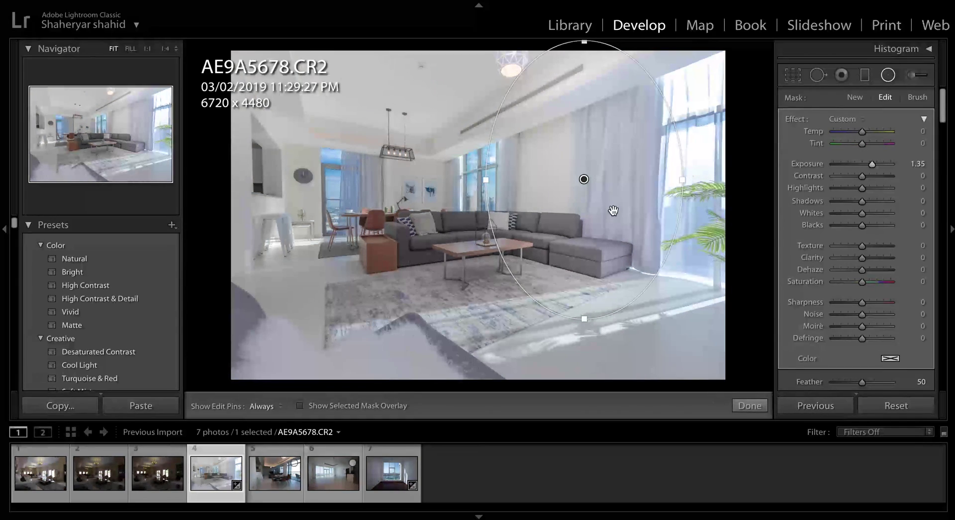
click(749, 406)
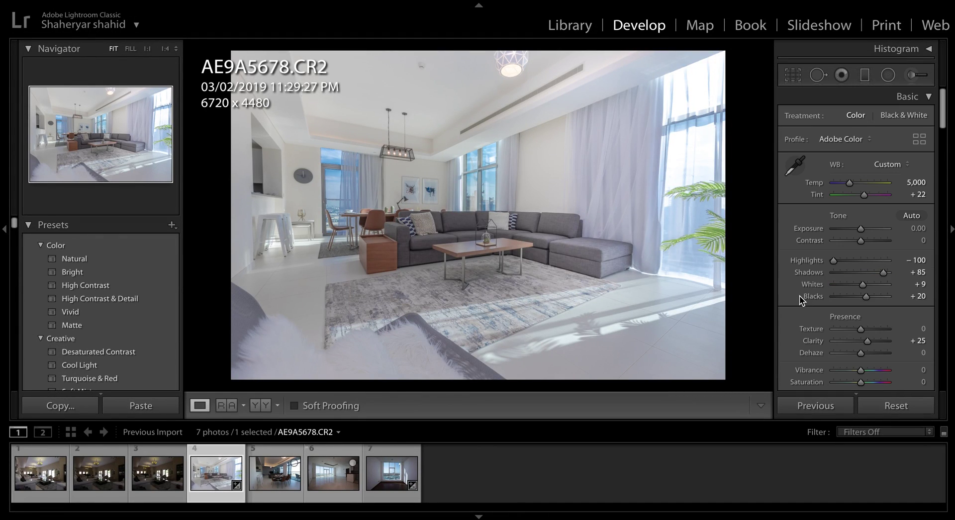
- Add a wide radial filter over the sofa and dining area with Highlights reset to 0 and Exposure 0.86
click(887, 75)
drag(406, 244, 531, 290)
mouse_move(454, 247)
mouse_down()
mouse_move(470, 248)
mouse_move(460, 249)
mouse_up()
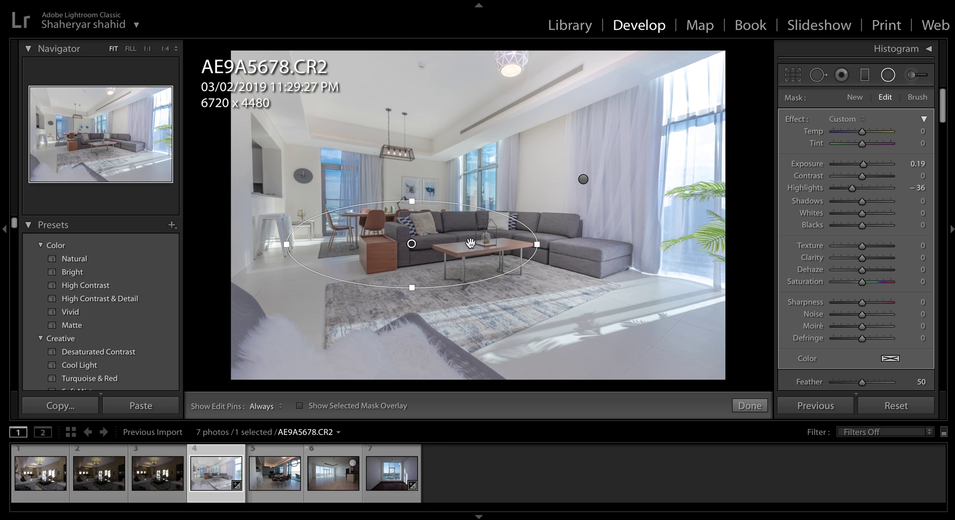
double_click(852, 188)
click(864, 165)
drag(863, 165, 868, 168)
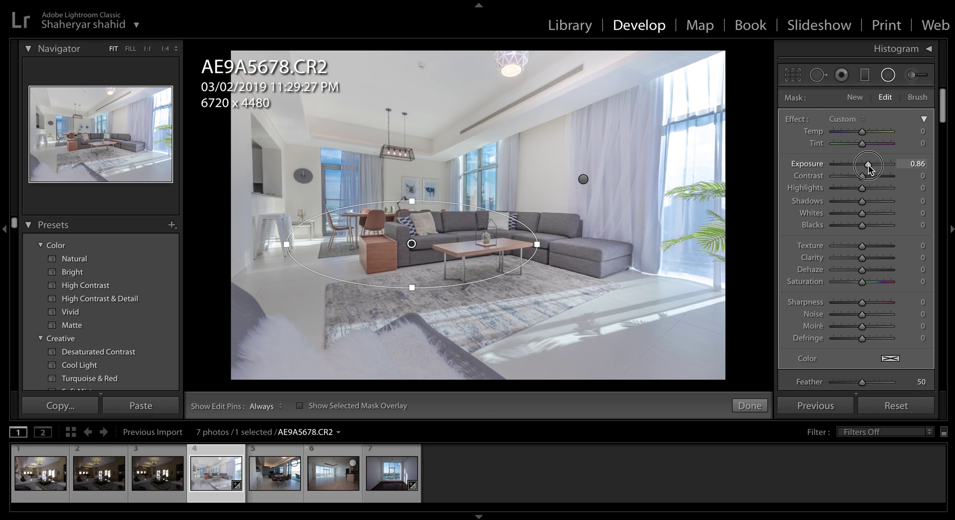
drag(868, 166, 868, 166)
click(750, 406)
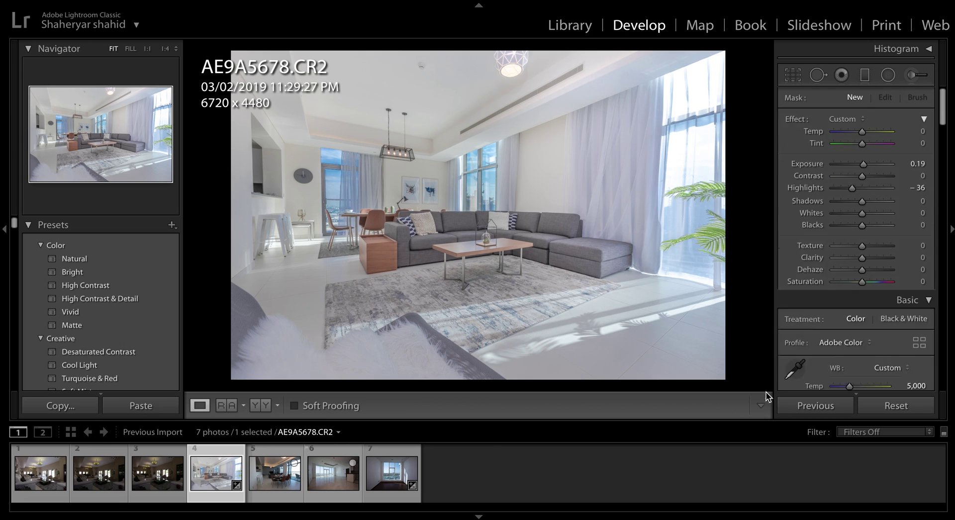
- Try the Level and Vertical Upright corrections on the photo's perspective
scroll(843, 252, down, 1)
scroll(843, 253, down, 10)
scroll(842, 252, down, 15)
scroll(842, 252, down, 15)
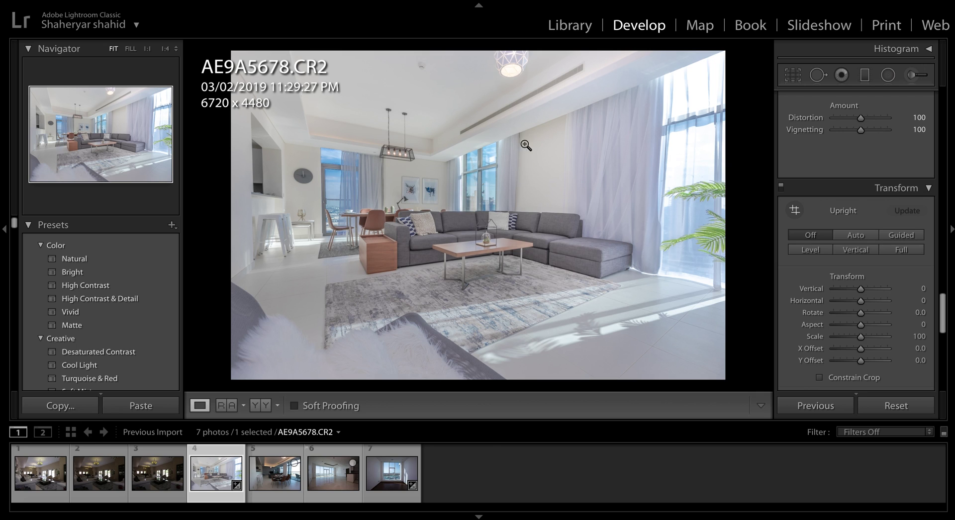
scroll(850, 251, down, 10)
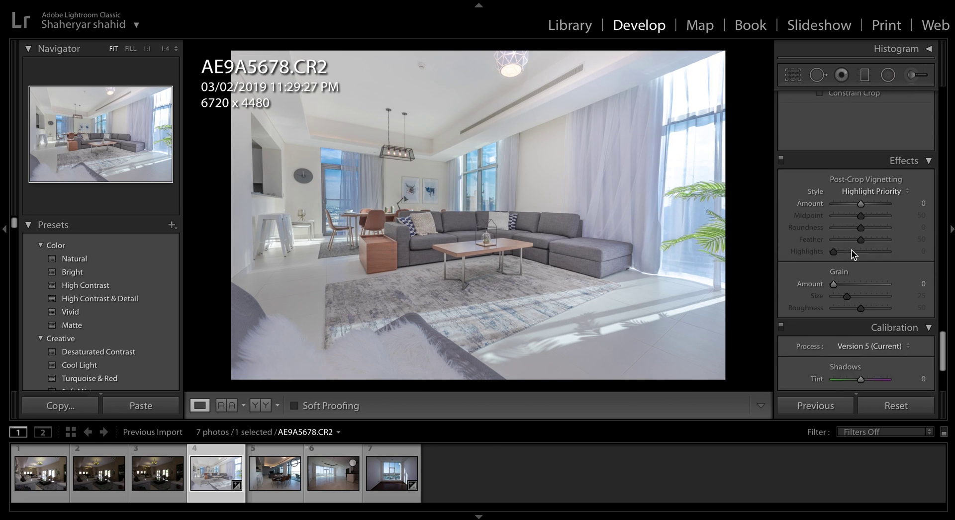
scroll(852, 253, up, 10)
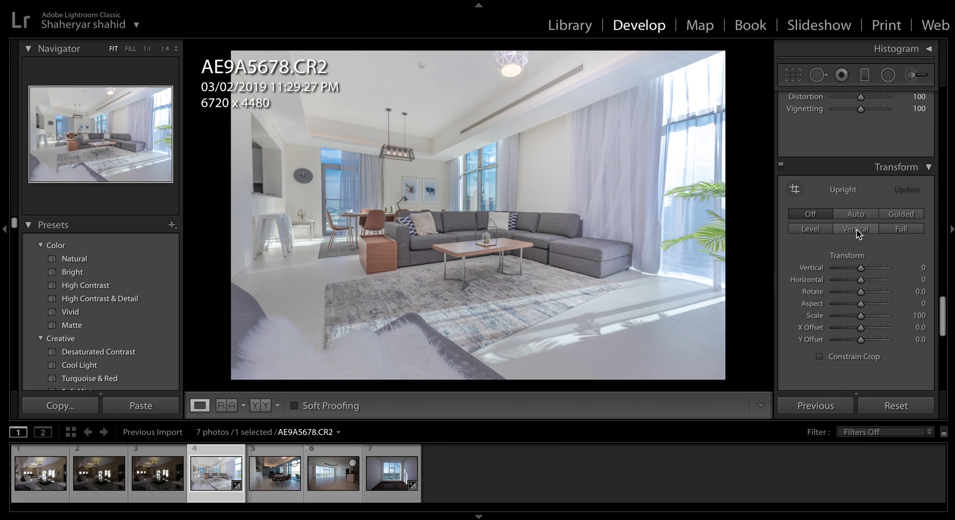
click(863, 232)
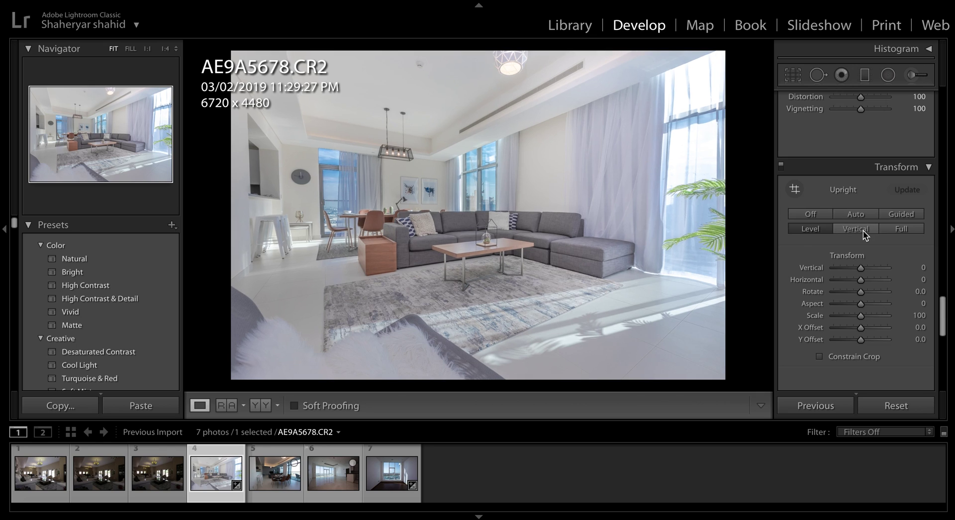
click(861, 230)
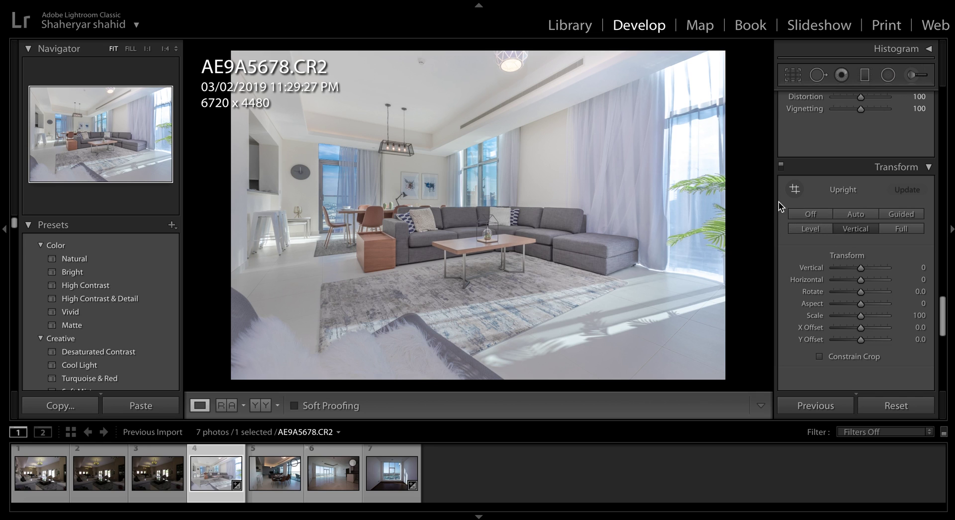
- Correct the perspective with two vertical Guided Upright lines, along the back wall corner and the kitchen opening's edge, and show the before/after comparison
click(794, 190)
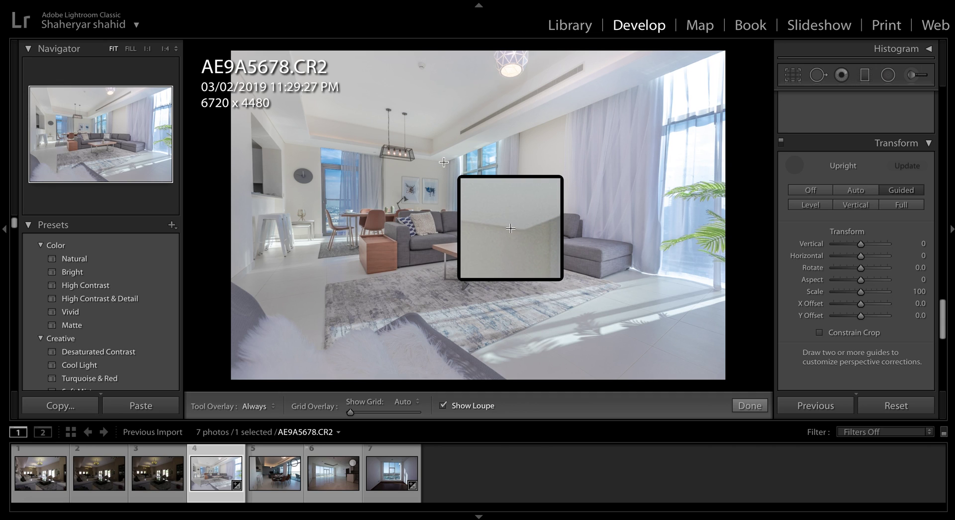
drag(444, 162, 442, 242)
drag(443, 244, 443, 246)
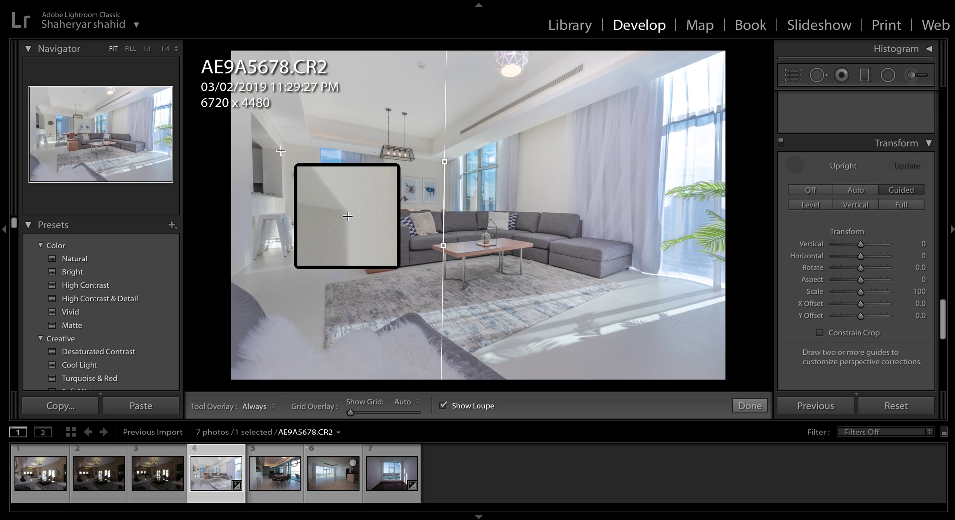
drag(281, 151, 282, 199)
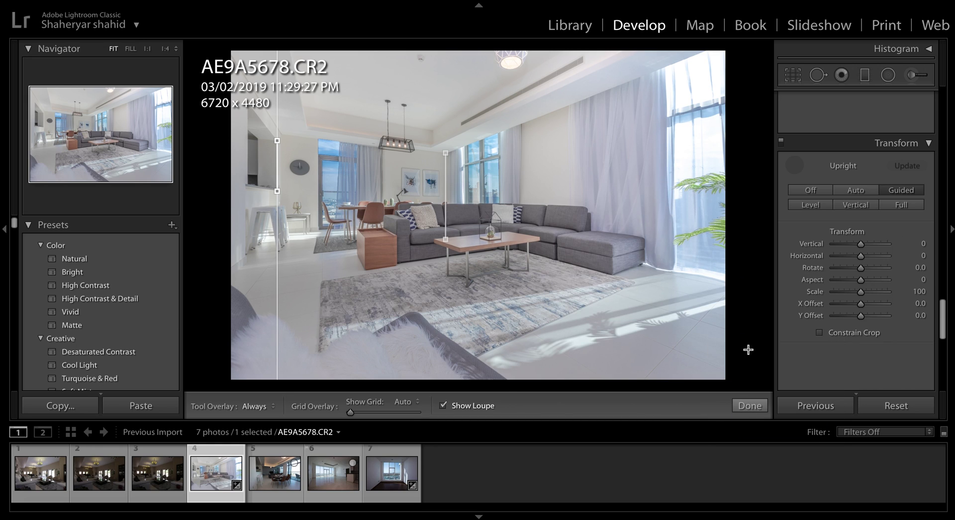
click(746, 409)
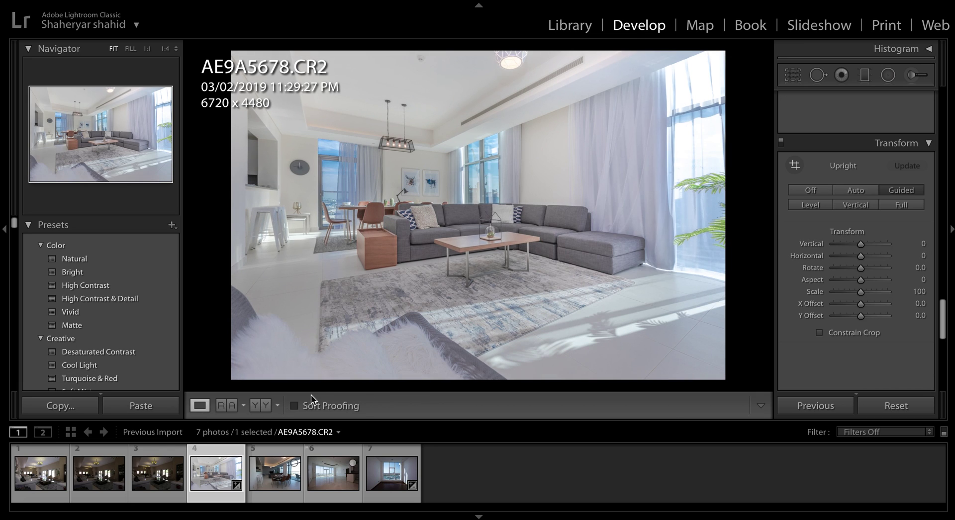
click(255, 405)
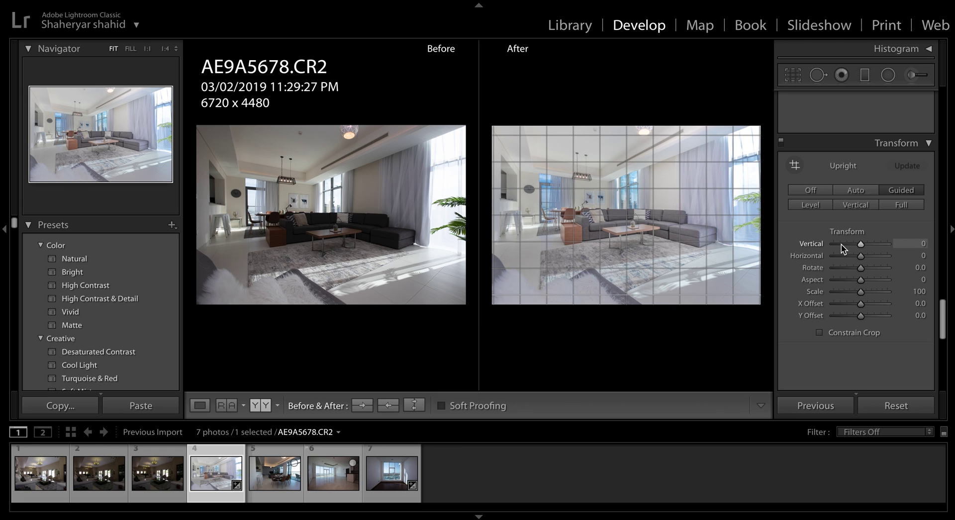
- Return to the single-photo view and set Contrast to +25, Texture to +17 and Clarity to +31
scroll(837, 244, up, 10)
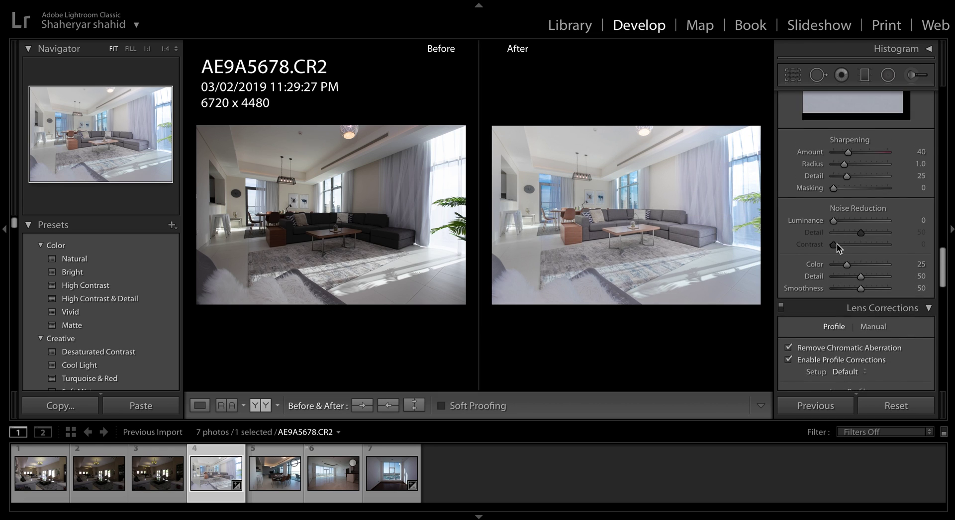
scroll(836, 242, up, 15)
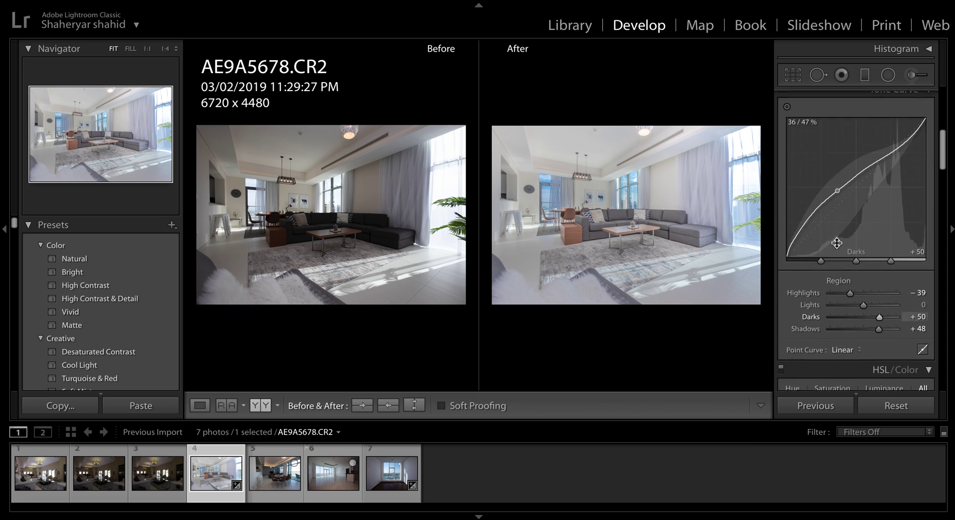
scroll(837, 243, up, 5)
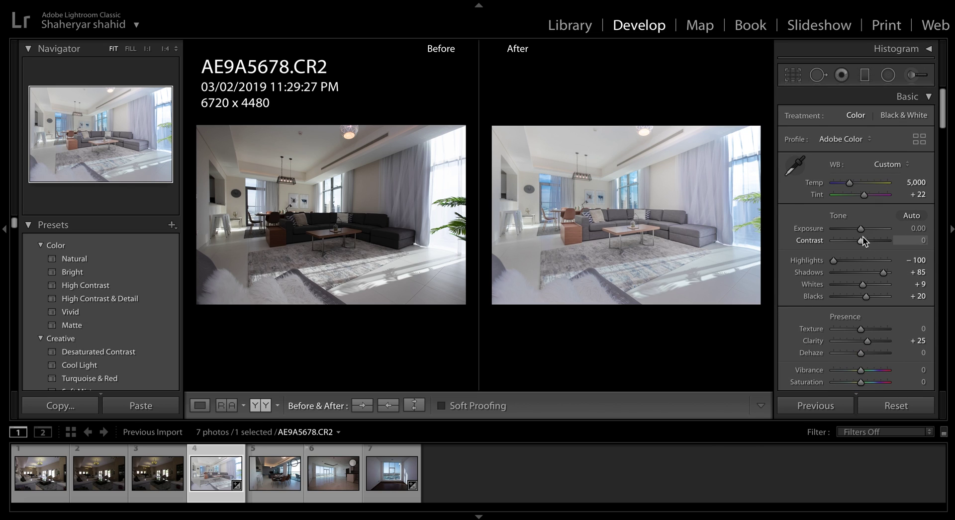
click(201, 407)
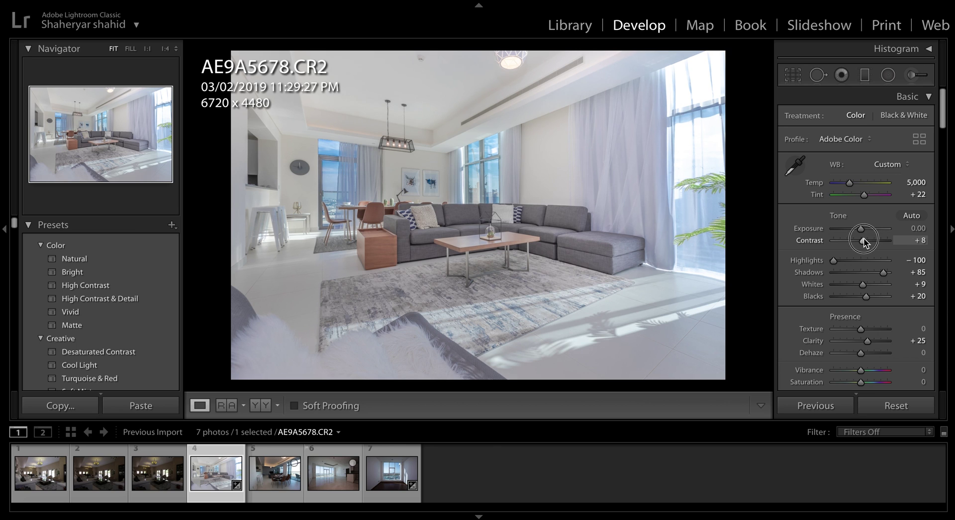
drag(872, 237, 867, 240)
scroll(867, 240, down, 5)
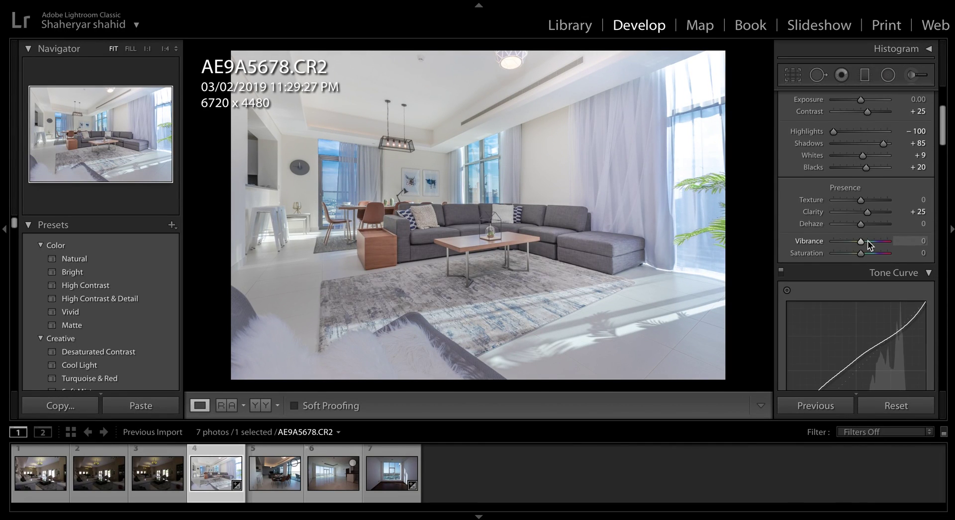
mouse_move(861, 184)
mouse_down()
mouse_move(872, 185)
mouse_move(861, 187)
mouse_move(868, 198)
mouse_up()
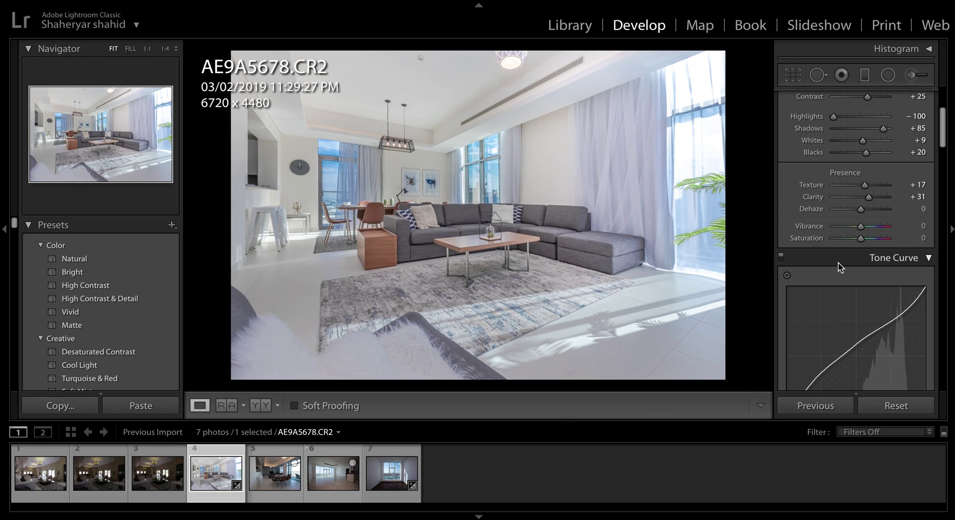
- Try raising the Orange saturation to +100 and Red to +5 with the HSL Saturation targeted adjustment tool
scroll(855, 279, down, 8)
scroll(868, 288, down, 3)
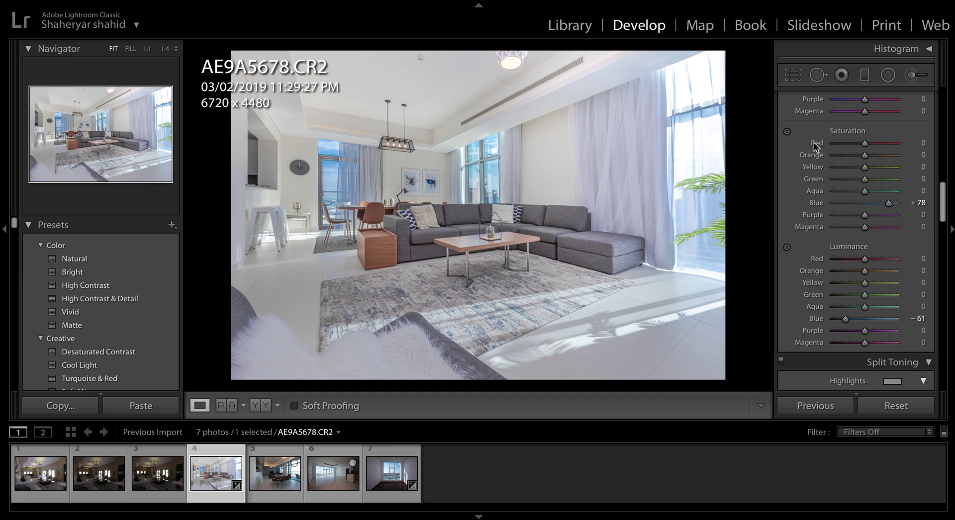
click(788, 134)
scroll(787, 133, up, 1)
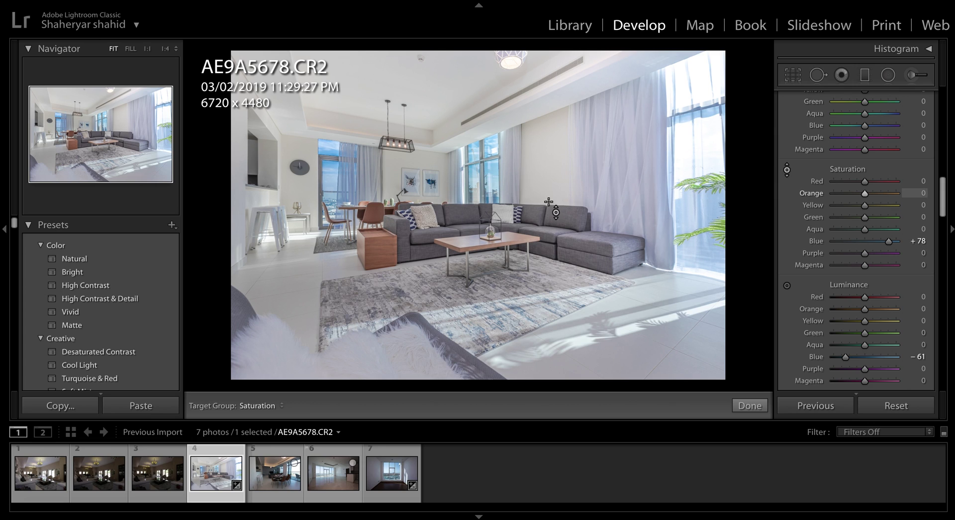
drag(556, 184, 556, 125)
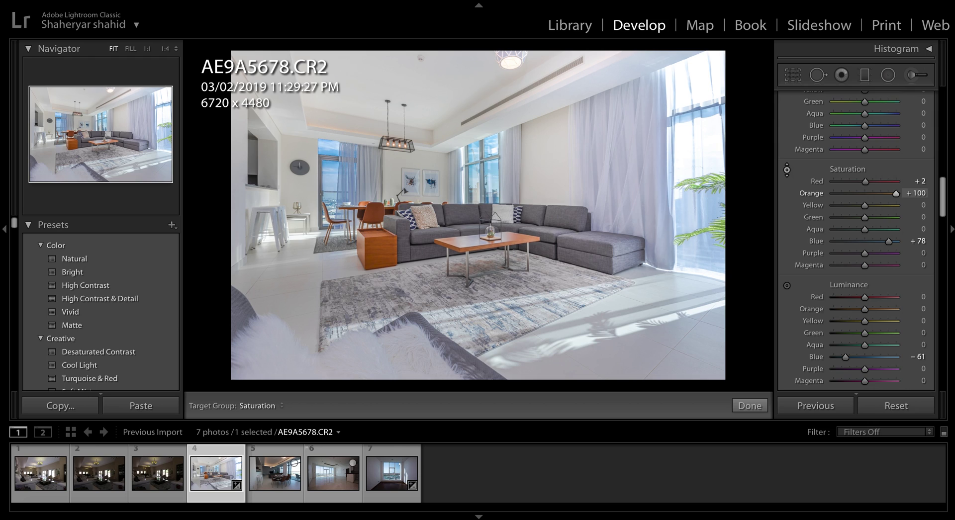
drag(555, 183, 555, 182)
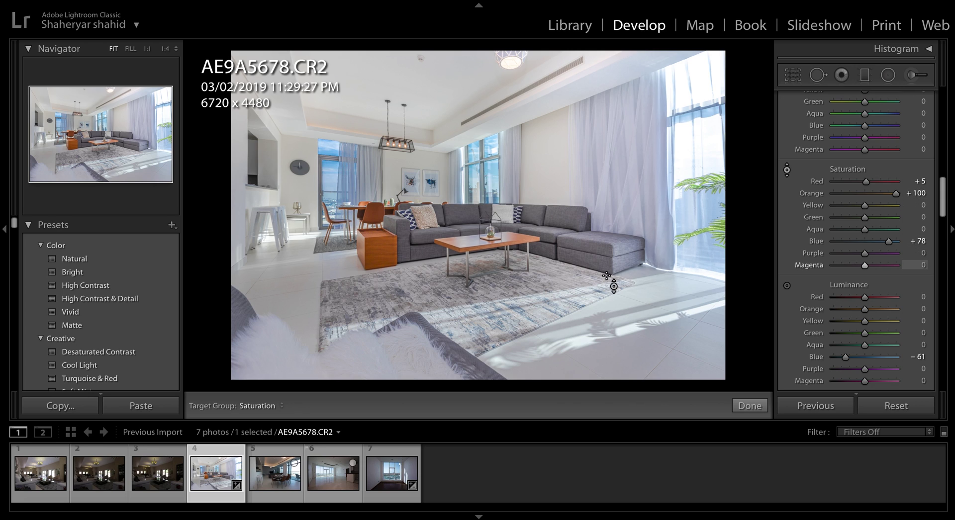
- Undo the Orange and Red saturation changes
key(ctrl+z)
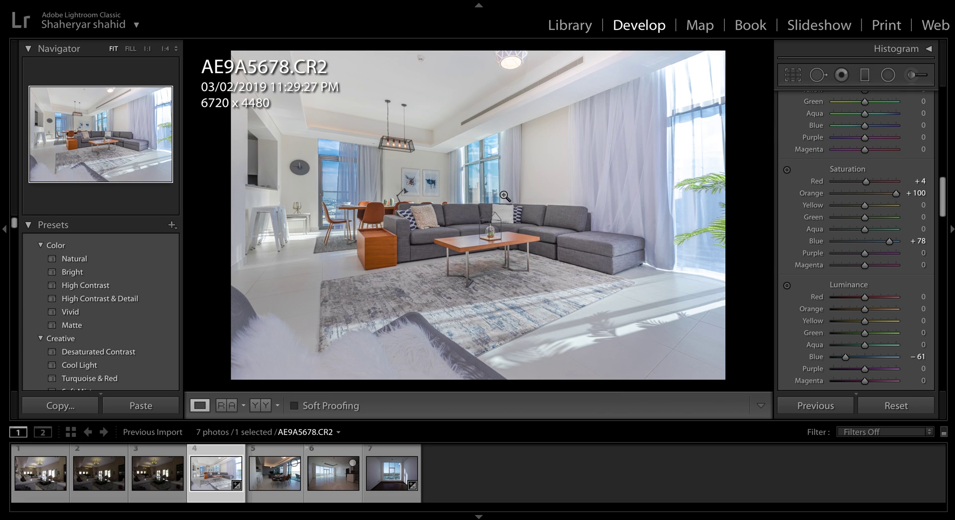
key(ctrl+z)
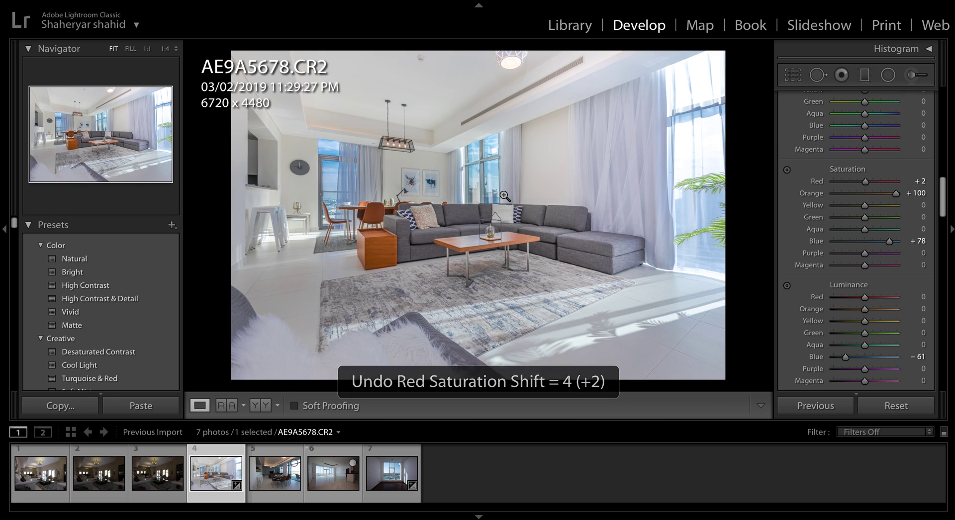
key(ctrl+z)
key(ctrl+z)
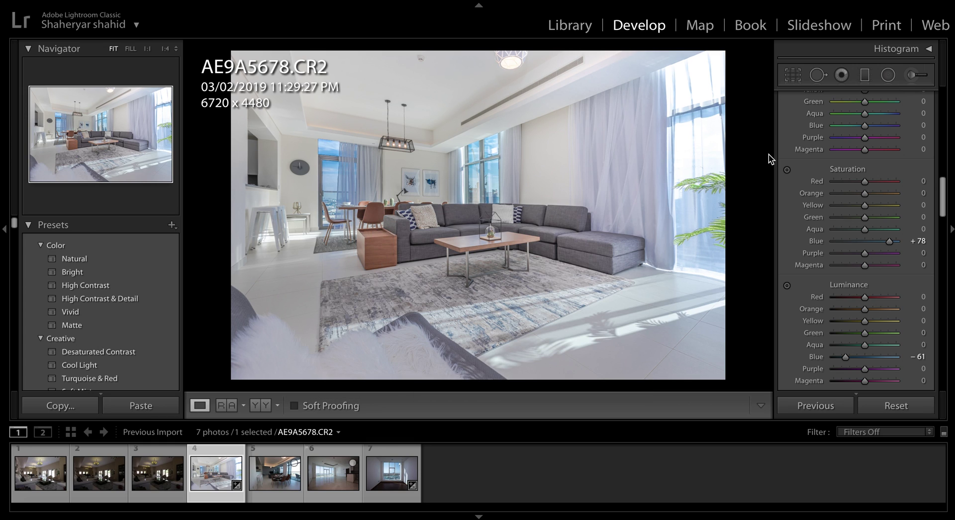
- Boost the wooden side table's color with the Saturation targeted adjustment tool, to about Orange +65 and Red +2, and close the tool
click(787, 170)
drag(386, 266, 386, 251)
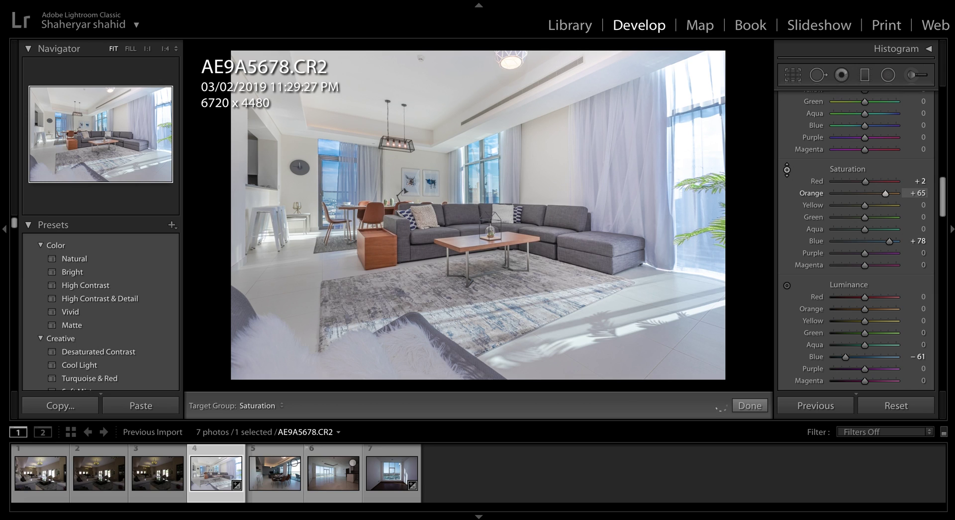
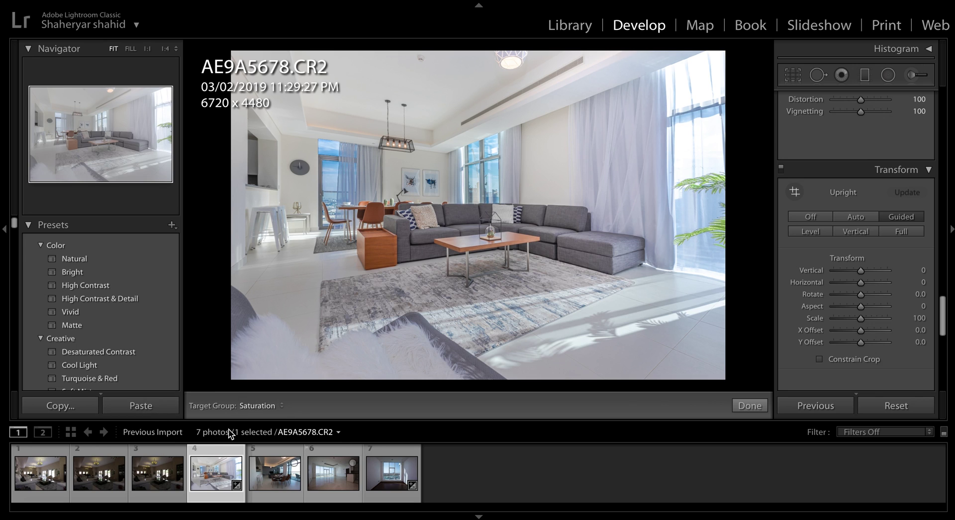
click(750, 406)
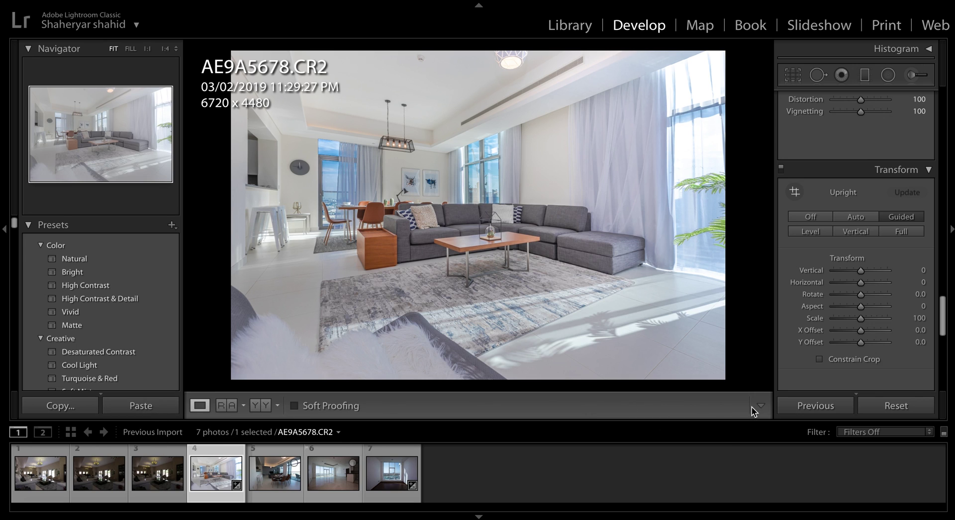
- Compare the before and after versions side by side and zoomed in, and return to the single-photo view
click(258, 407)
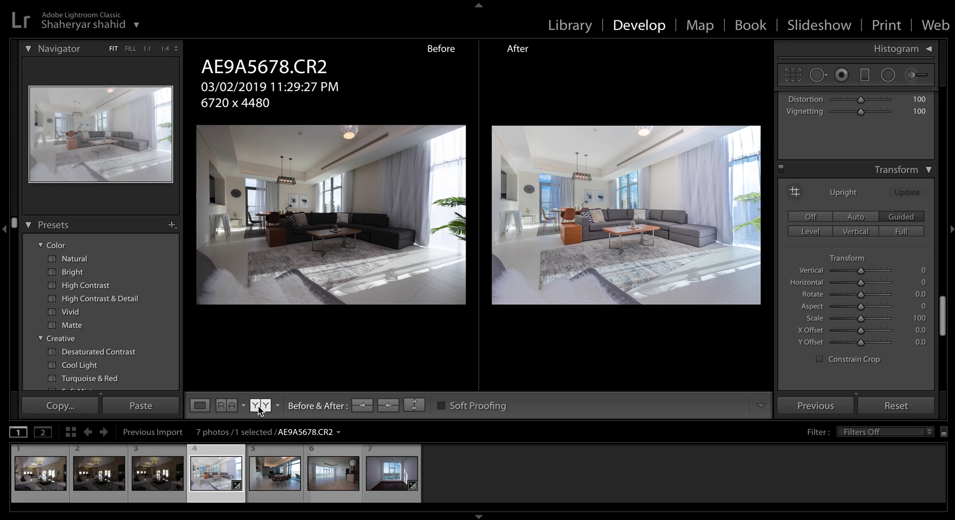
click(350, 218)
drag(349, 219, 304, 175)
drag(317, 233, 376, 188)
drag(432, 230, 411, 230)
click(581, 248)
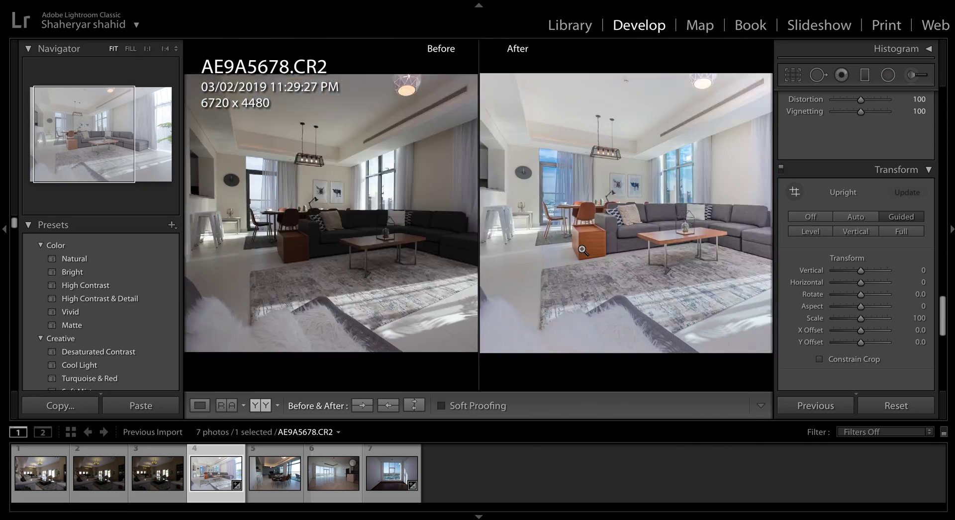
click(200, 406)
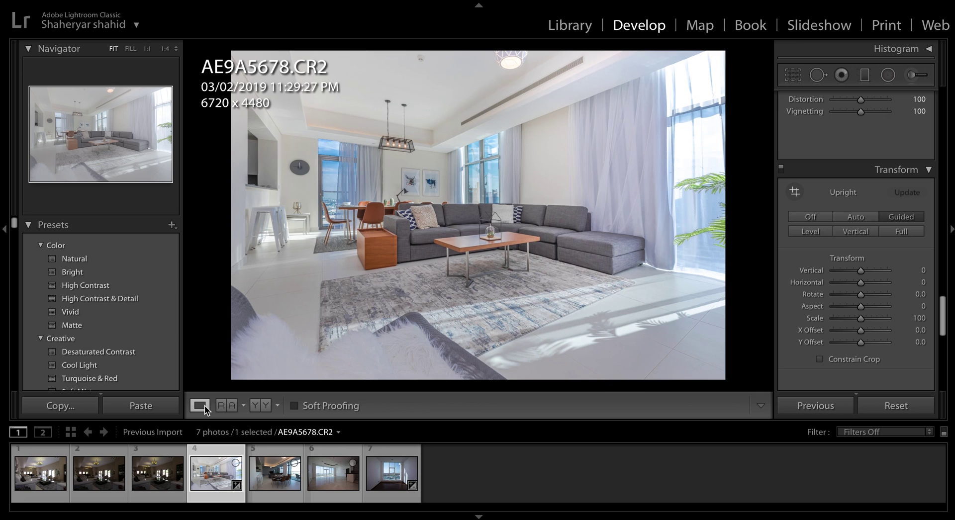
- Open the export settings for AE9A5678.CR2 and review the file format, sizing, sharpening, metadata and watermark options
click(212, 483)
right_click(212, 483)
mouse_move(302, 450)
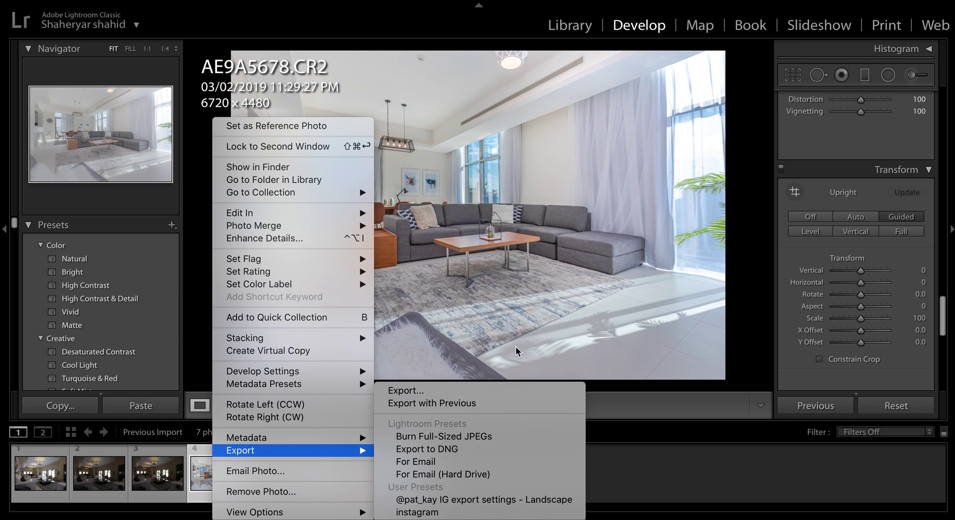
click(499, 390)
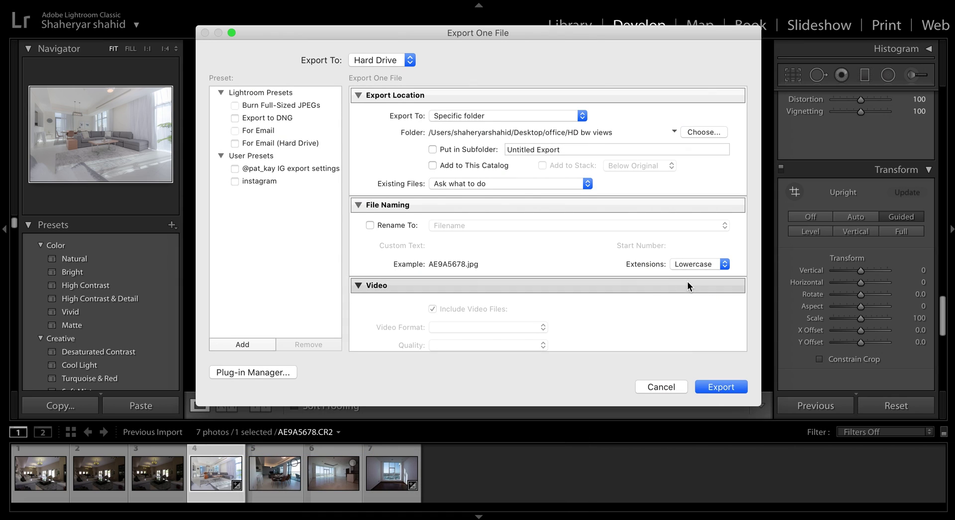
scroll(629, 221, down, 10)
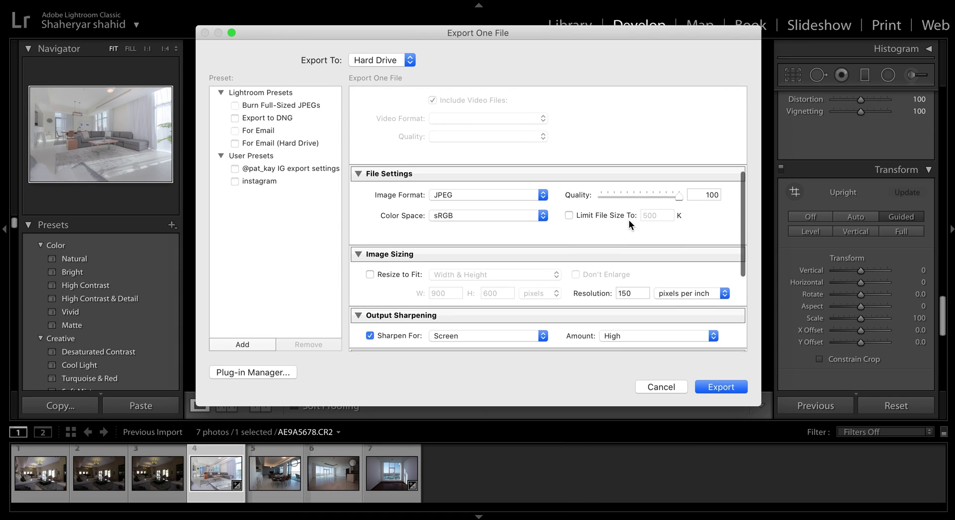
scroll(628, 220, down, 2)
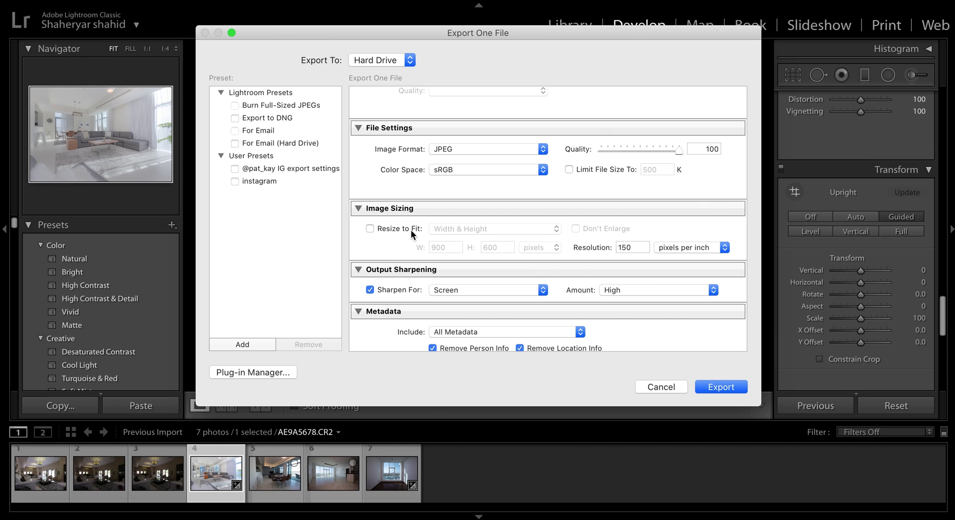
scroll(413, 231, down, 5)
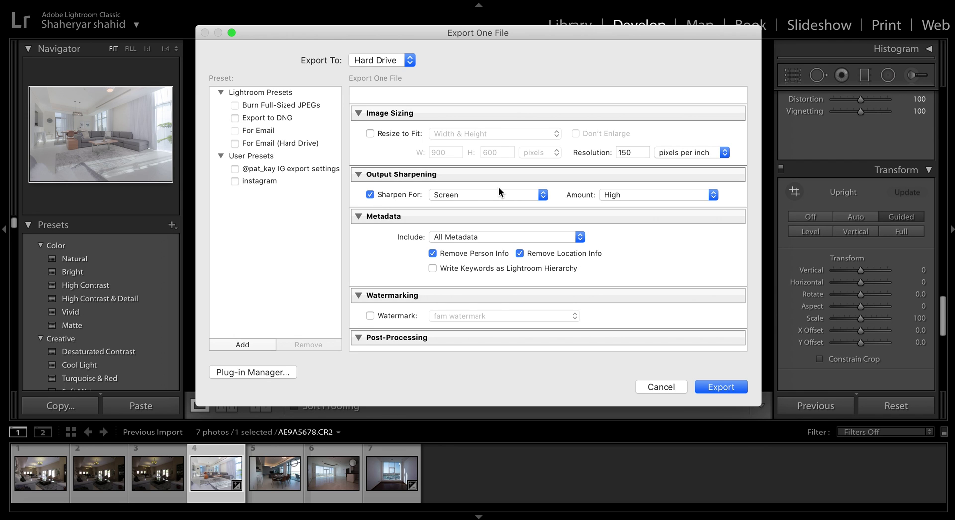
scroll(624, 251, down, 3)
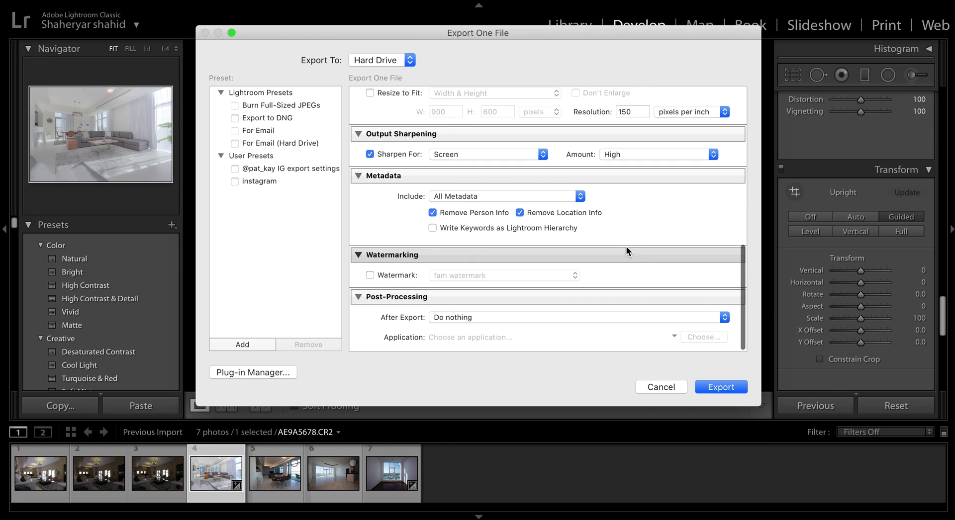
- Set the export folder to the Desktop and export the photo
scroll(588, 226, up, 10)
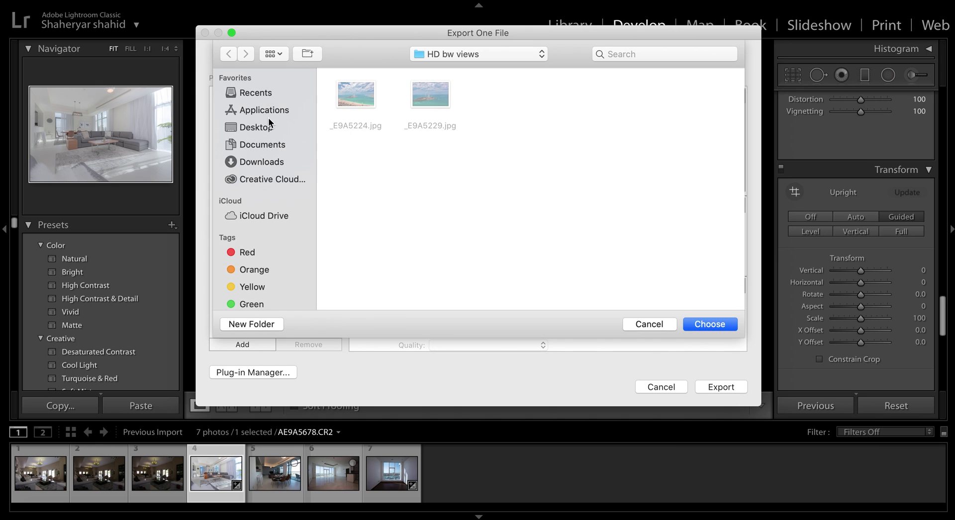
click(268, 131)
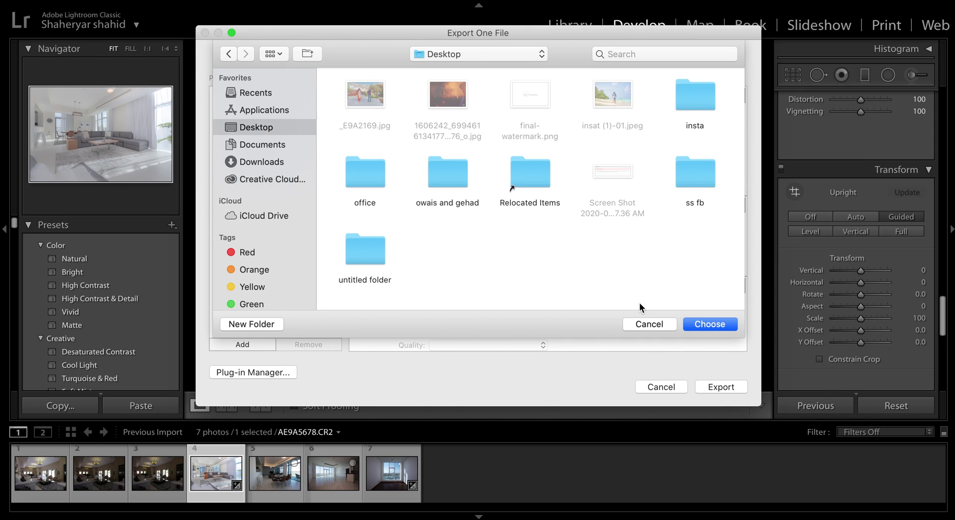
click(723, 329)
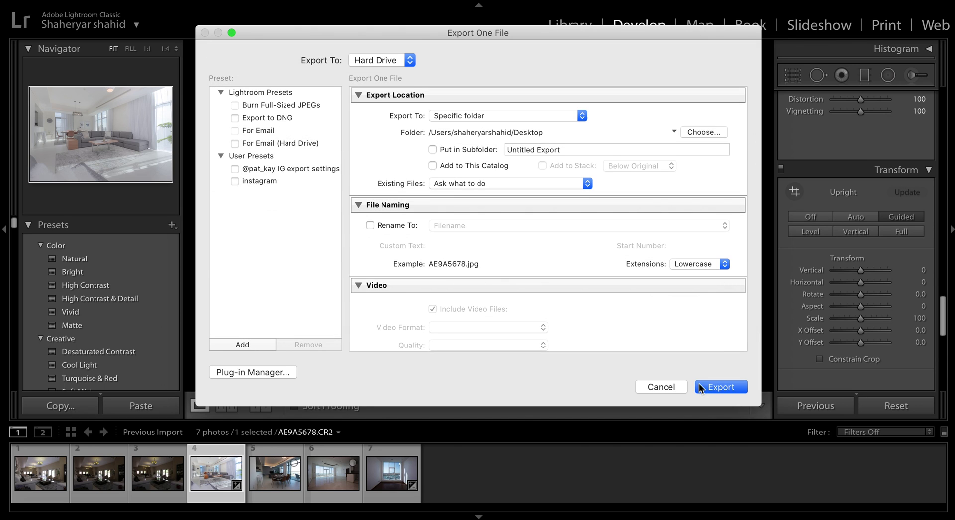
click(732, 386)
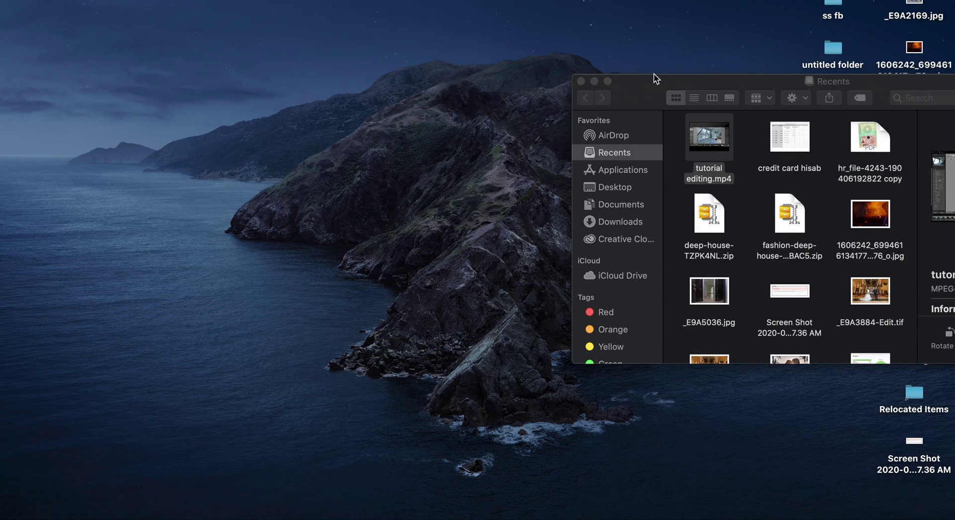
- Close the Finder window, open the exported AE9A5678.jpg from the desktop and center its preview window on the screen
click(580, 81)
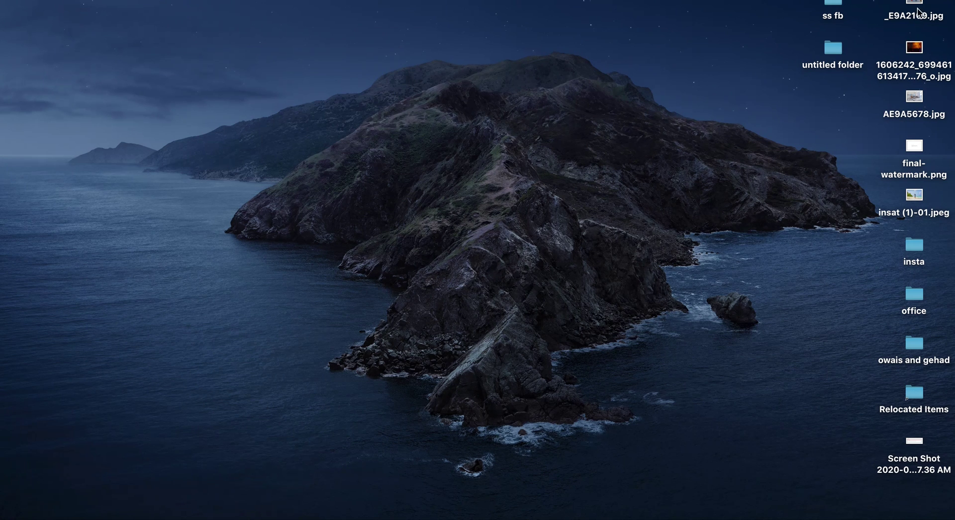
double_click(920, 115)
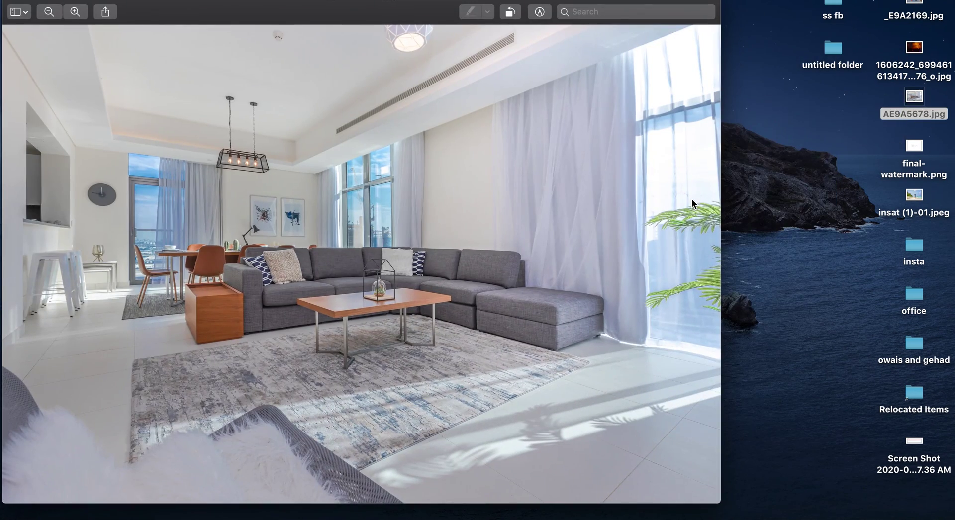
drag(397, 13, 526, 13)
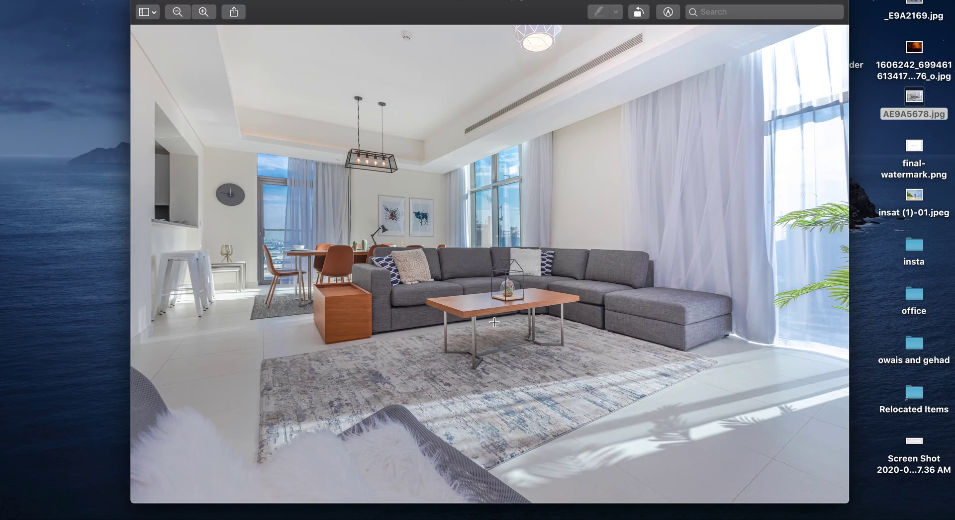
- Examine the exported living room image up close around the sofa, coffee table, dining area and windows
scroll(494, 322, up, 5)
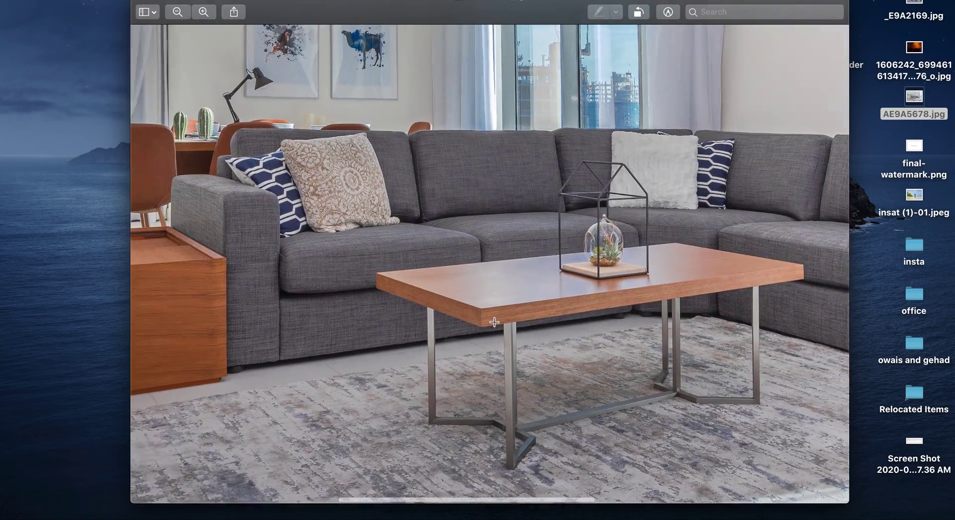
scroll(494, 322, down, 2)
scroll(493, 323, up, 5)
scroll(494, 322, down, 5)
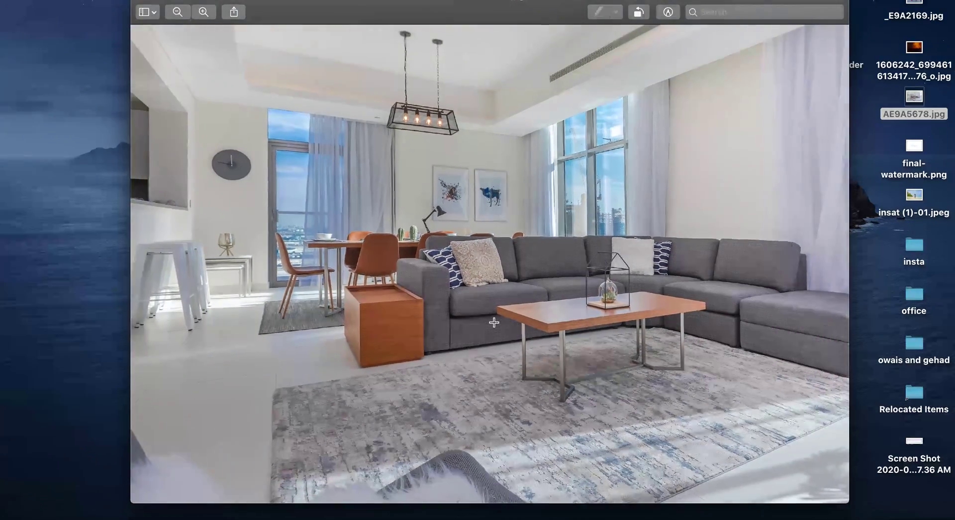
scroll(494, 322, up, 3)
scroll(494, 322, up, 2)
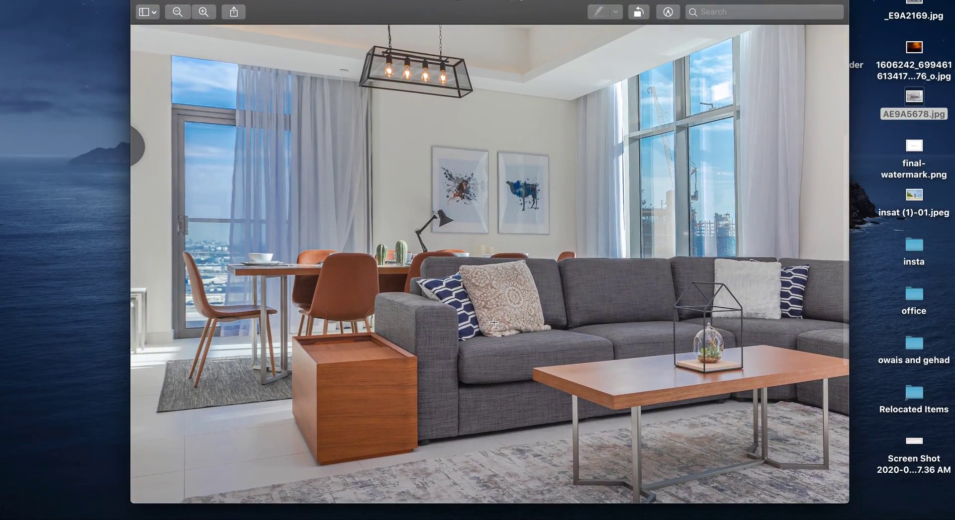
scroll(280, 204, left, 2)
scroll(280, 204, up, 1)
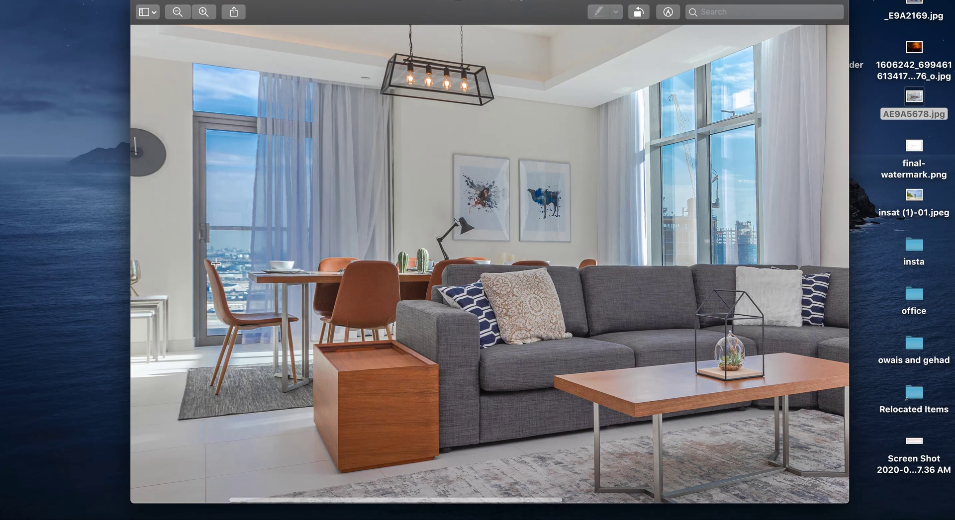
scroll(301, 314, down, 5)
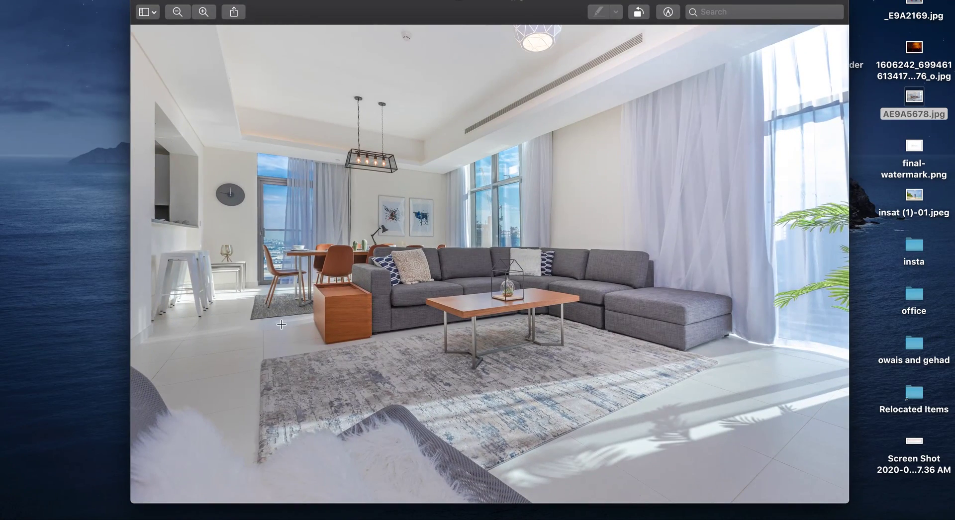